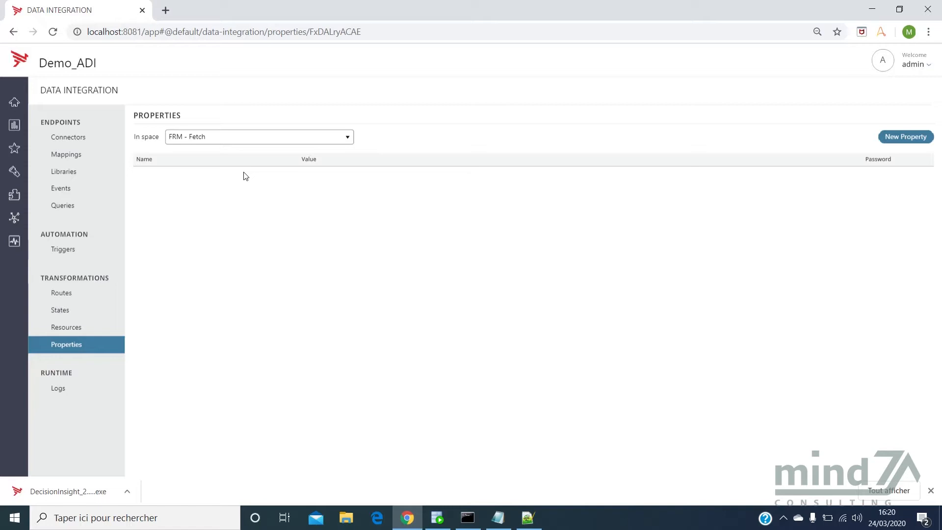
Add a new property named APP_START in the FRM- Initializers space.
click(240, 141)
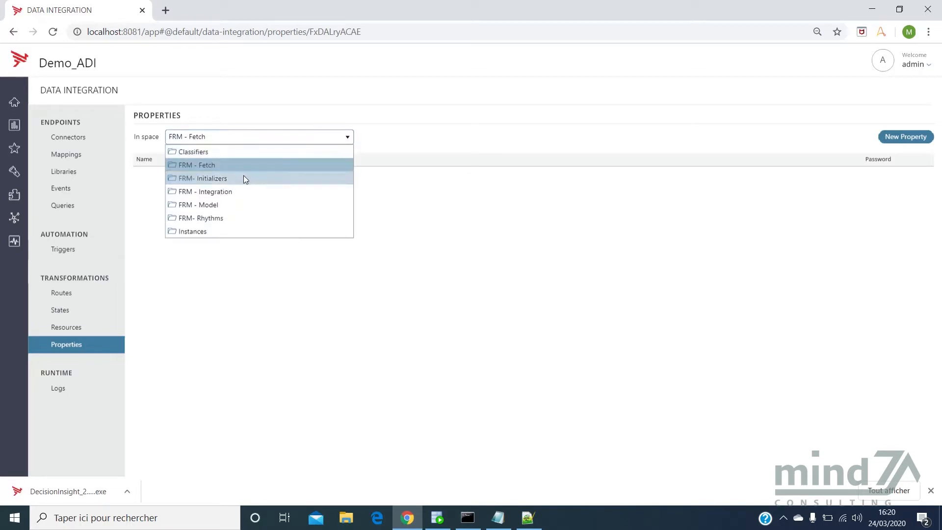
click(216, 180)
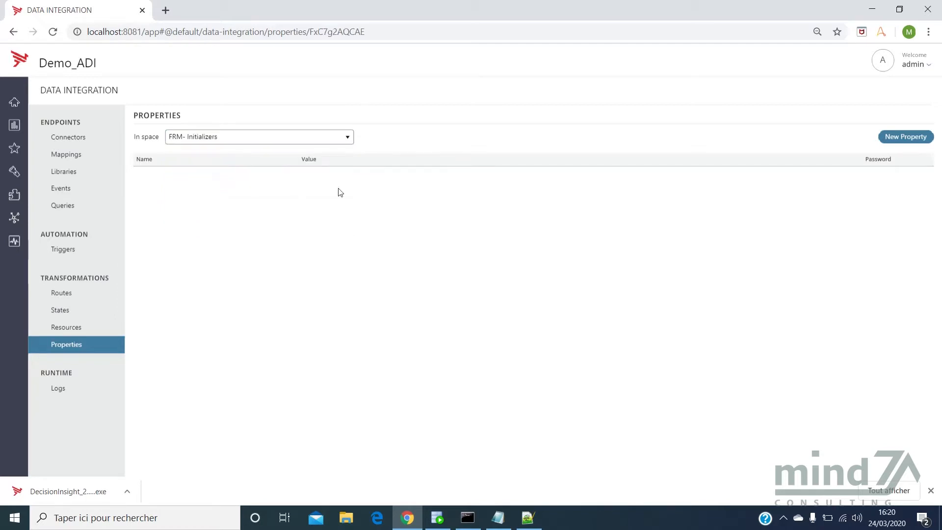
click(889, 142)
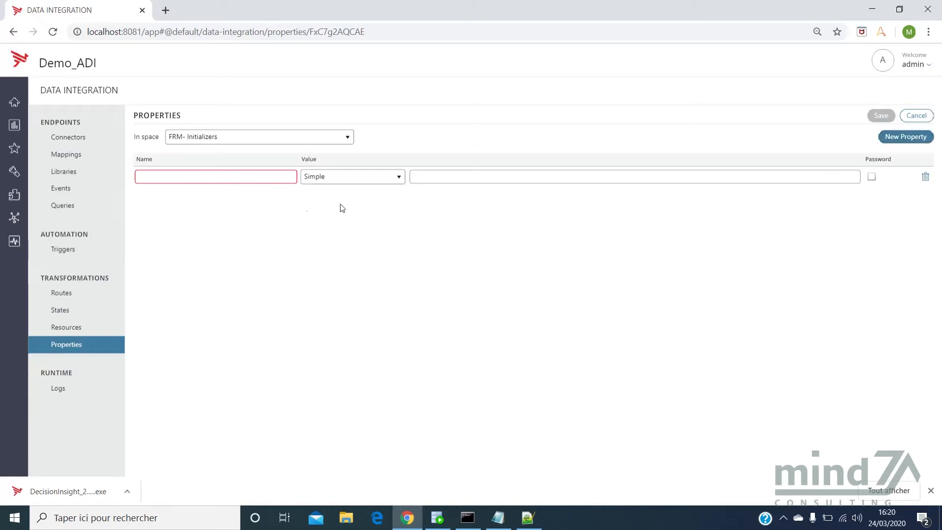
click(186, 177)
text(A)
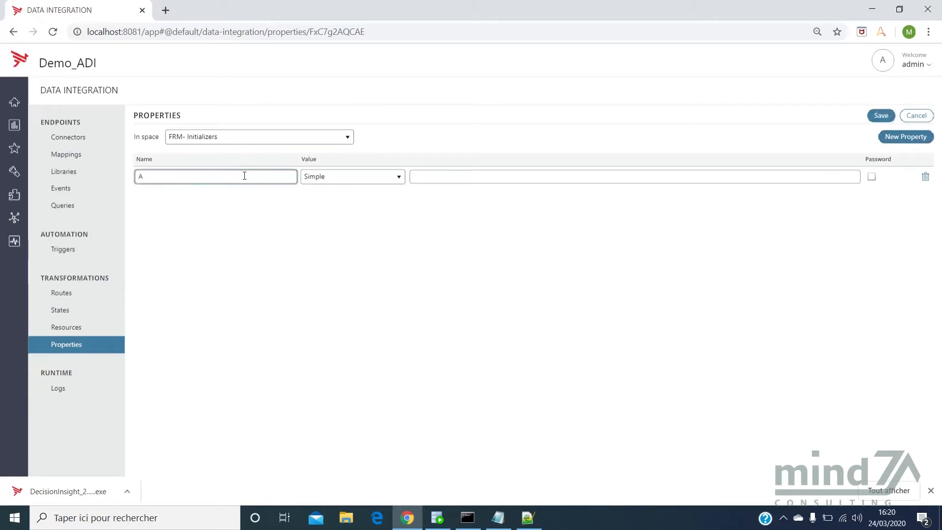
text(PP_START)
Copy the timestamp 2020-01-01T00:00:00 from the Notepad note into the APP_START property's value and save the property.
click(450, 173)
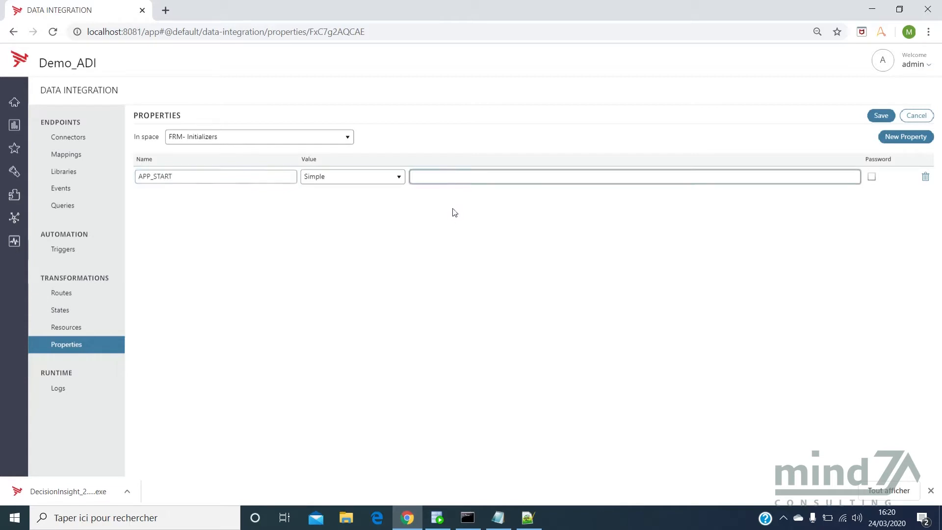
click(496, 523)
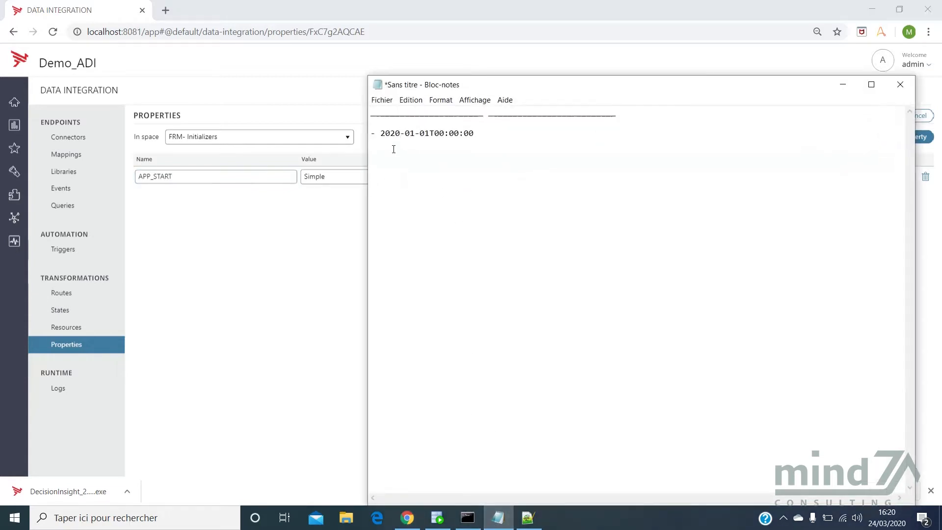
drag(380, 133, 482, 137)
key(ctrl+c)
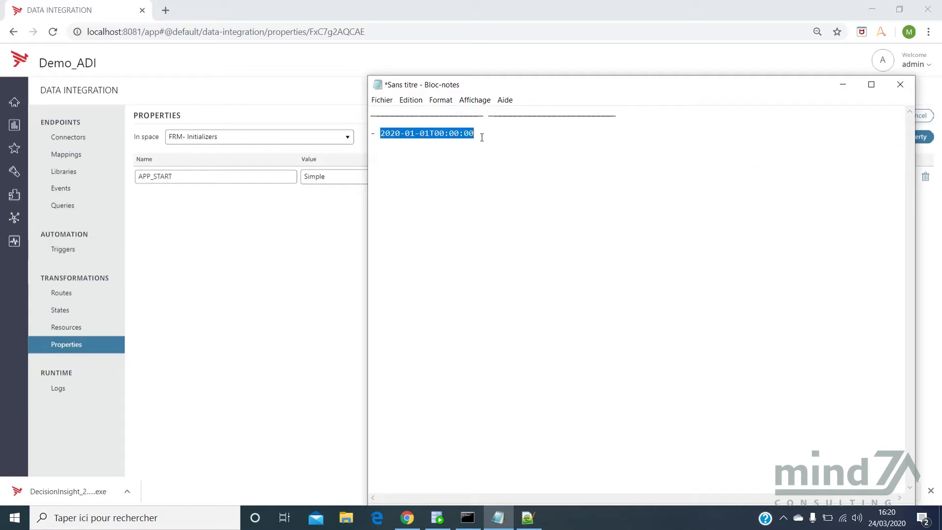
click(320, 199)
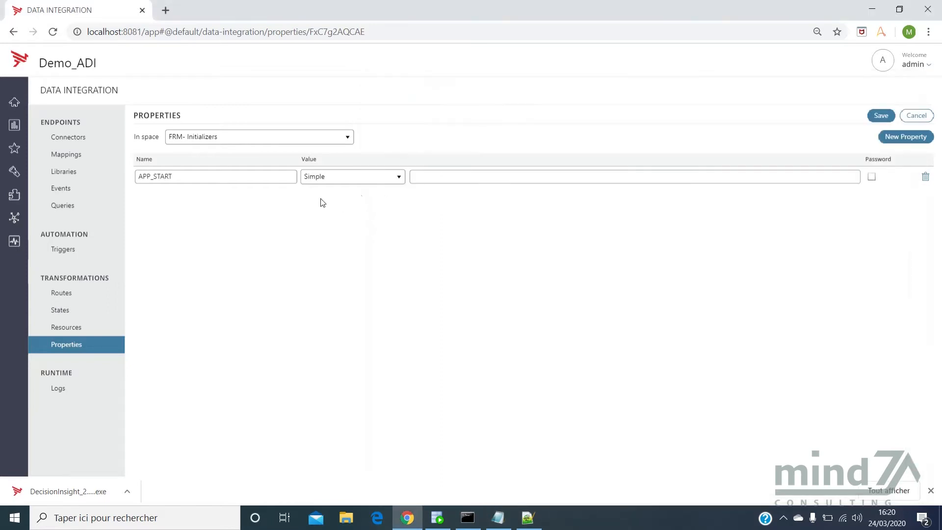
click(422, 177)
key(ctrl+v)
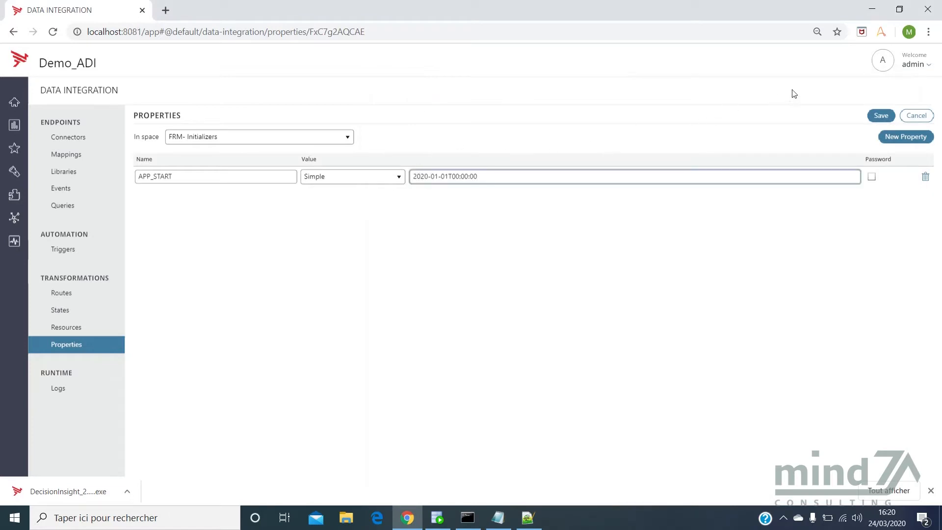
click(879, 115)
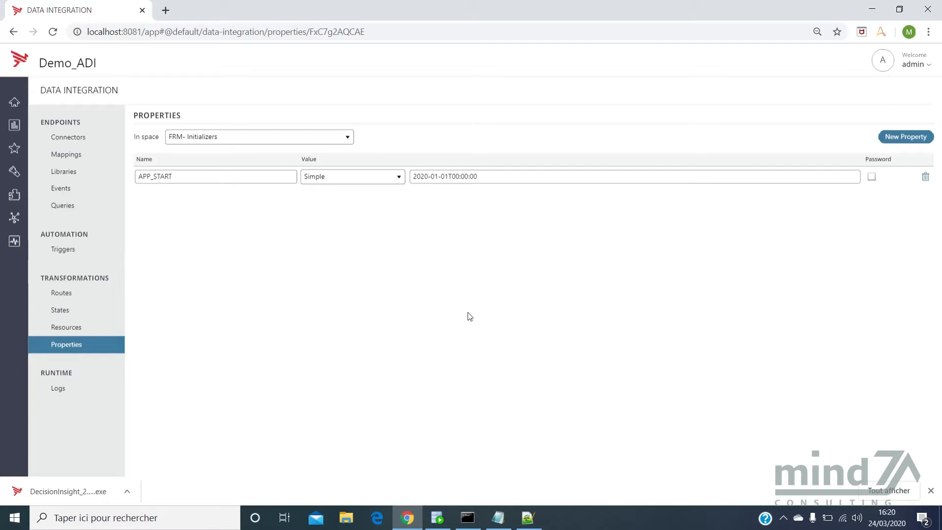
Switch to Oracle SQL Developer and examine the CANAL values throughout the COMMANDE1 table data.
click(437, 515)
scroll(861, 267, up, 20)
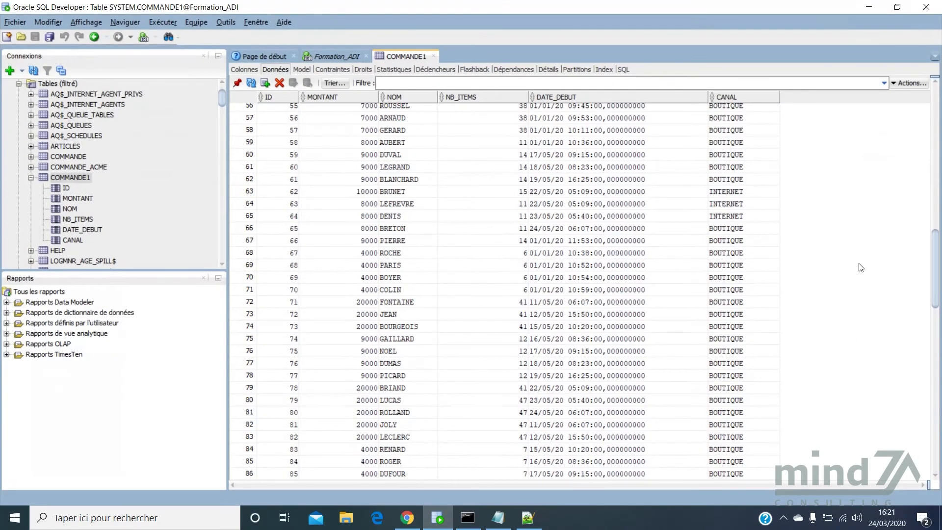
drag(935, 241, 935, 96)
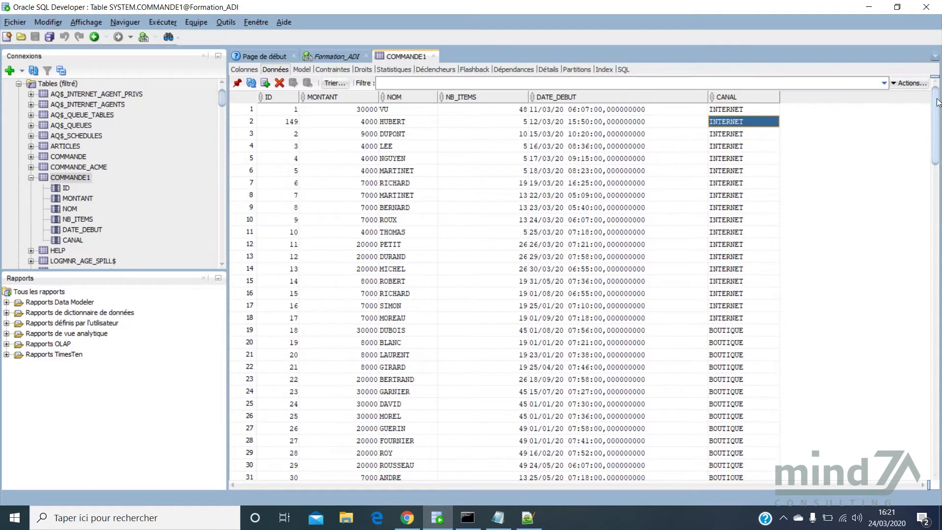
drag(937, 102, 934, 192)
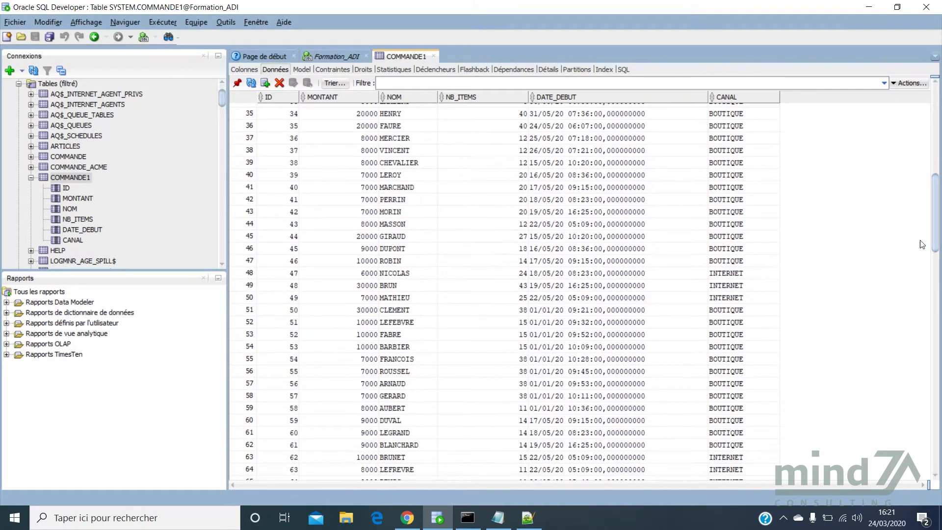
drag(921, 244, 910, 426)
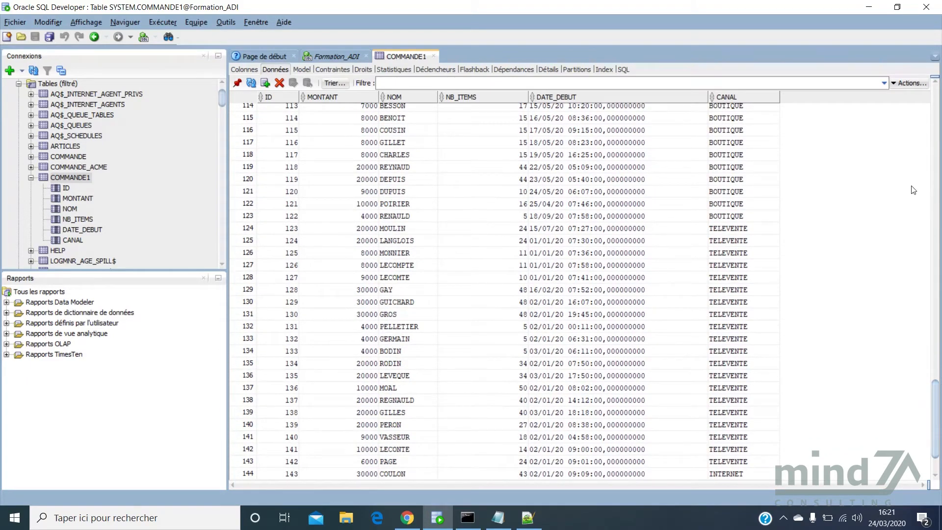
drag(930, 385, 902, 84)
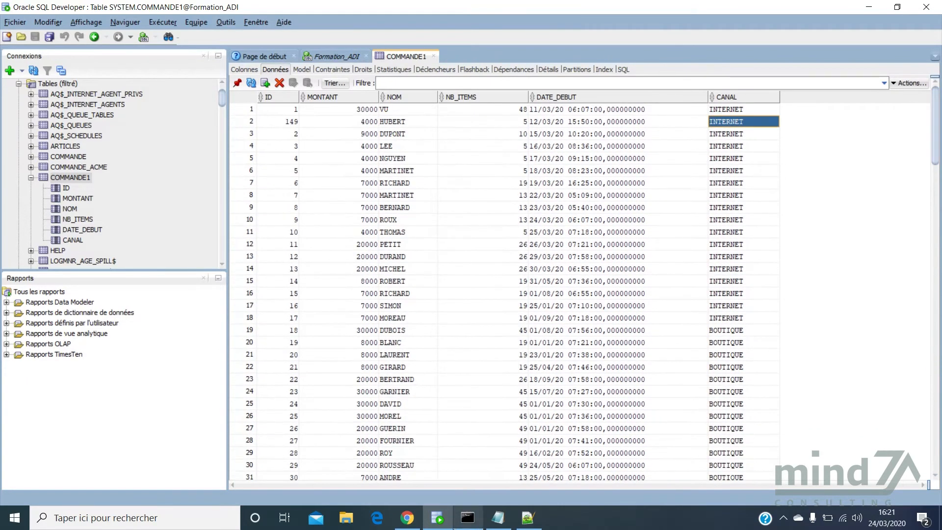
Return to the browser and start a new text resource named CreateCanalVenteEntite in the FRM- Initializers space.
click(407, 518)
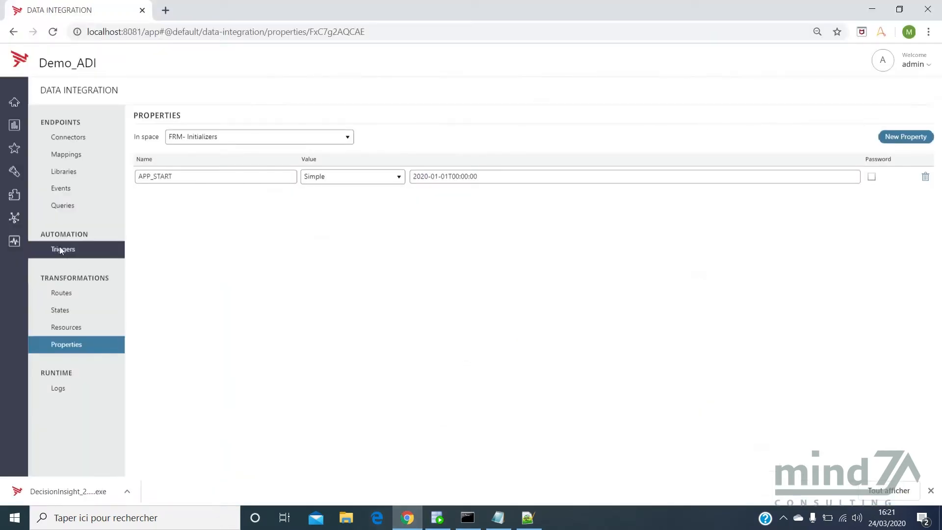
click(81, 325)
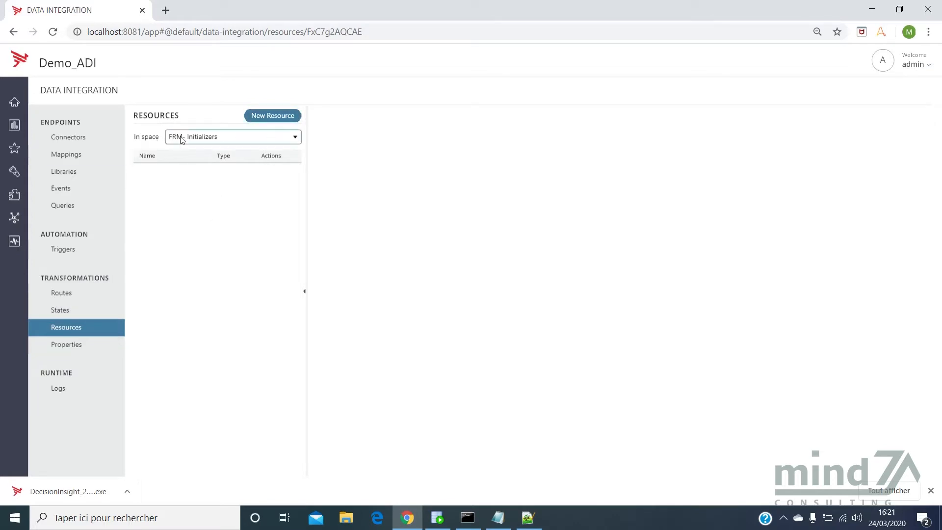
click(264, 119)
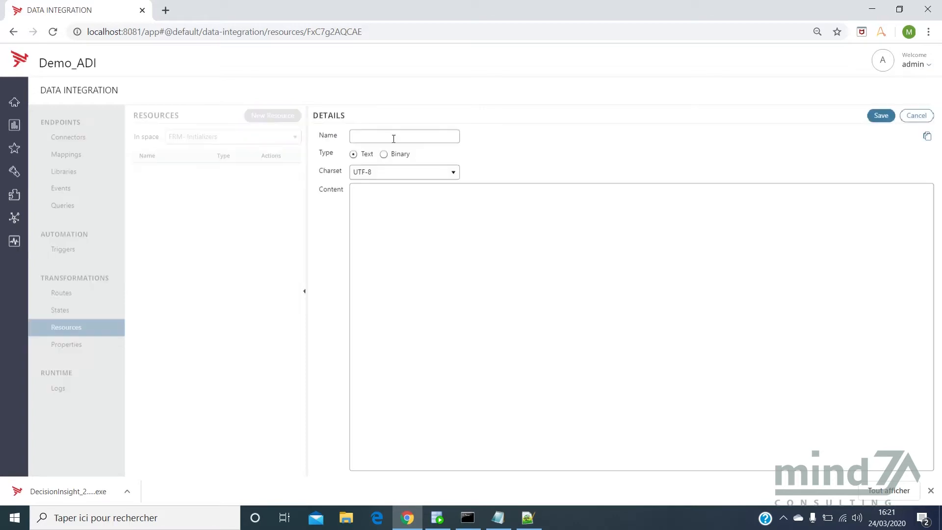
click(394, 136)
text(Create)
text(CanalVenteEntit)
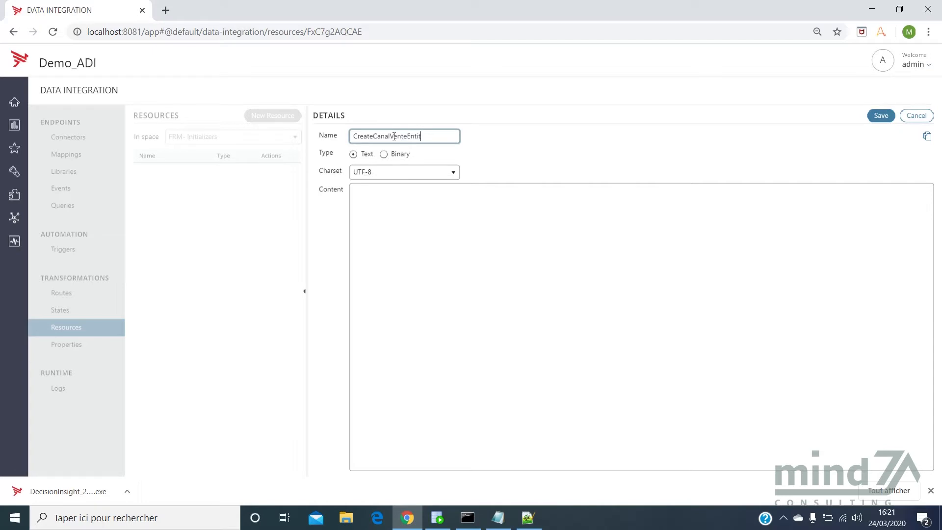
text(e)
Fill the resource content with the lines canal_de_vente, INTERNET, BOUTIQUE and TELEVENTE, and save the resource.
click(410, 216)
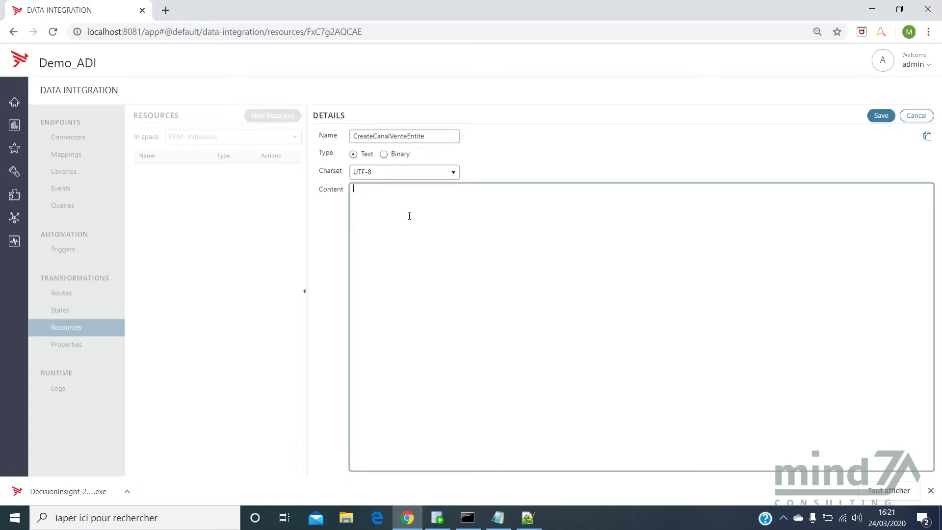
text(can)
text(al)
text(_de_vente )
text(INTERNET)
key(BackSpace)
text(BOUTR)
text(IQUE)
text(TEL)
text(EVENTE)
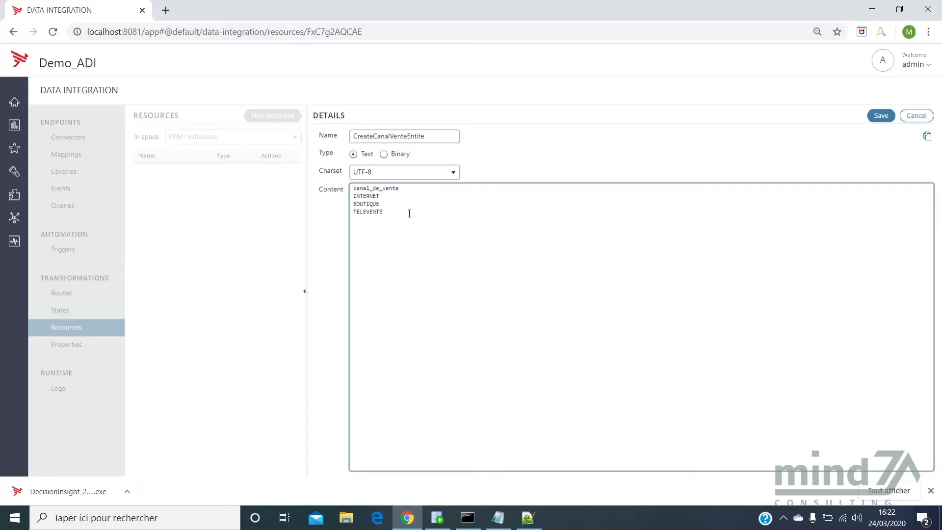
click(879, 116)
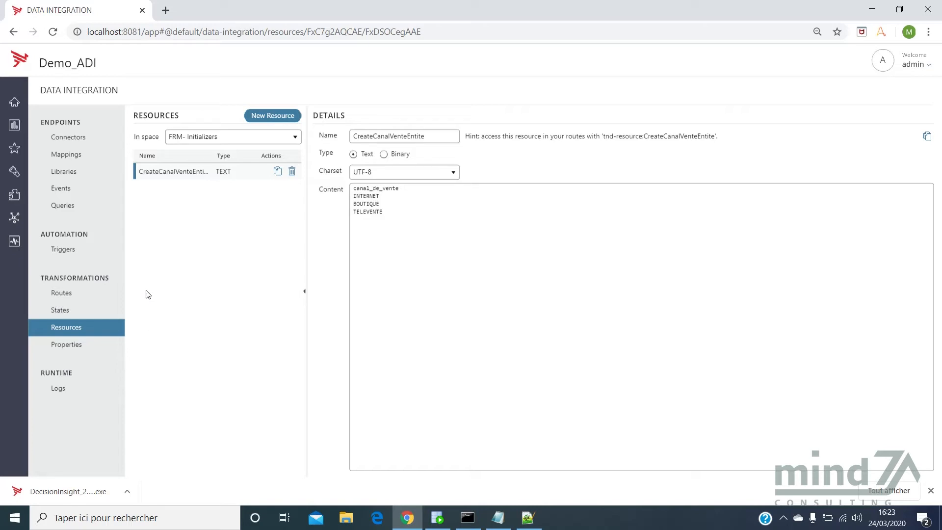
Start a new mapping named createCanalVente in the FRM- Initializers space.
click(96, 162)
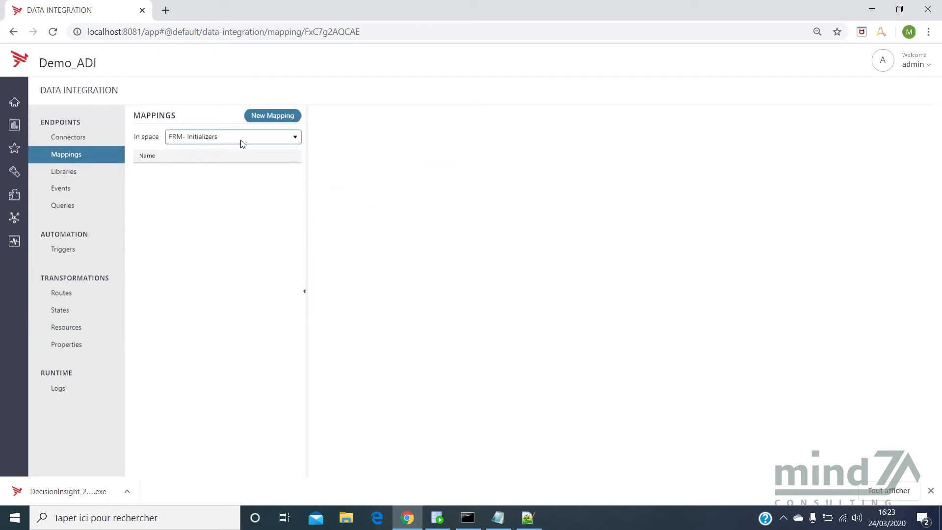
click(269, 118)
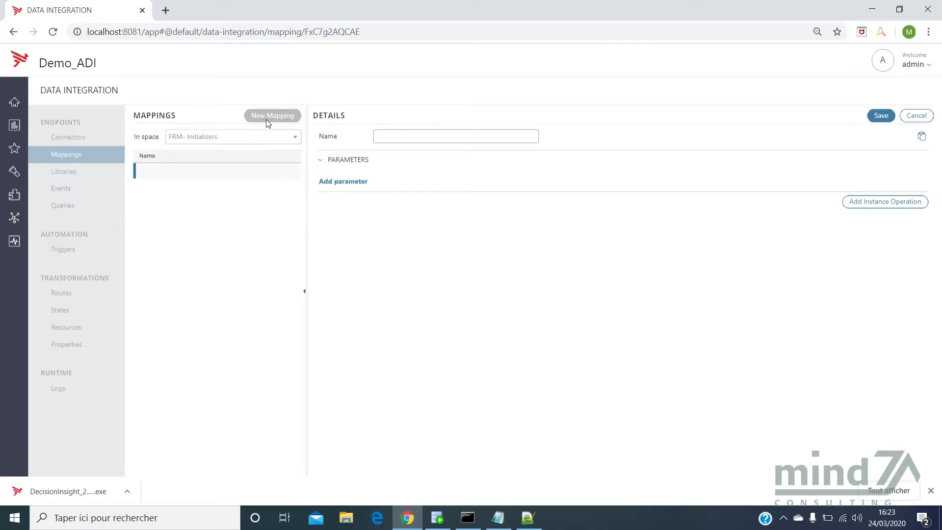
click(417, 137)
text(create)
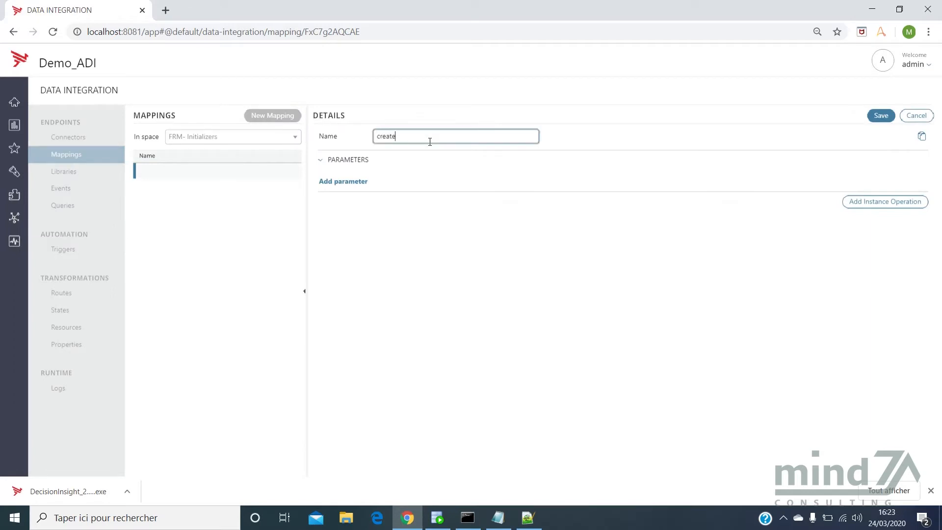
text(CanalVente)
Add a parameter named typeCanal of type String to the mapping.
click(347, 182)
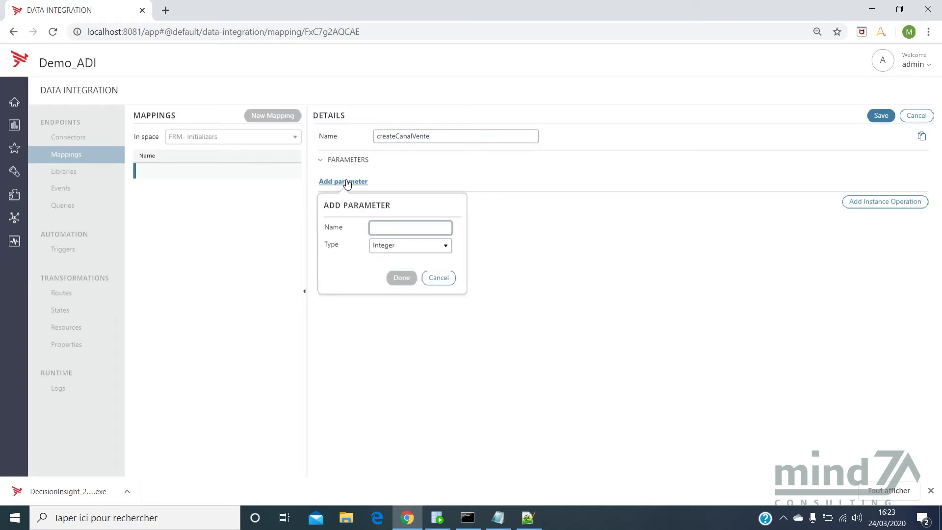
text(t)
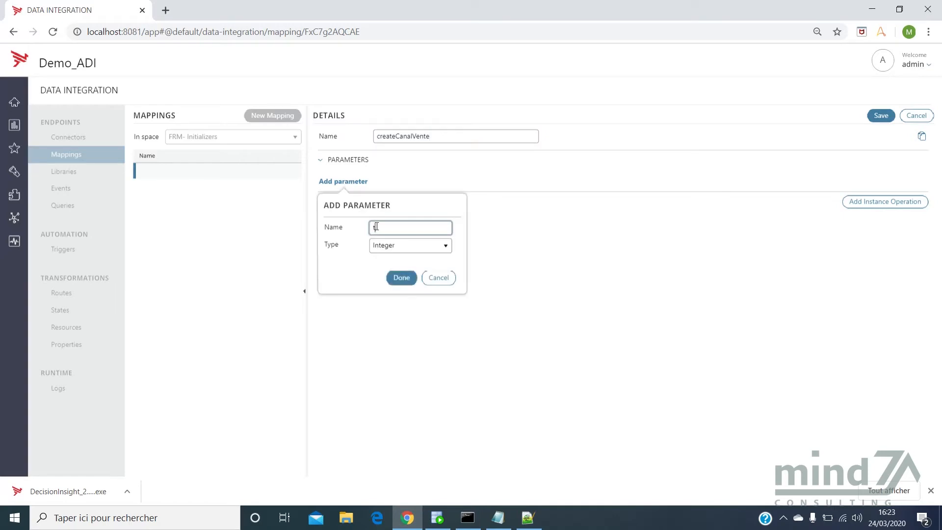
text(ypeCanal)
click(400, 244)
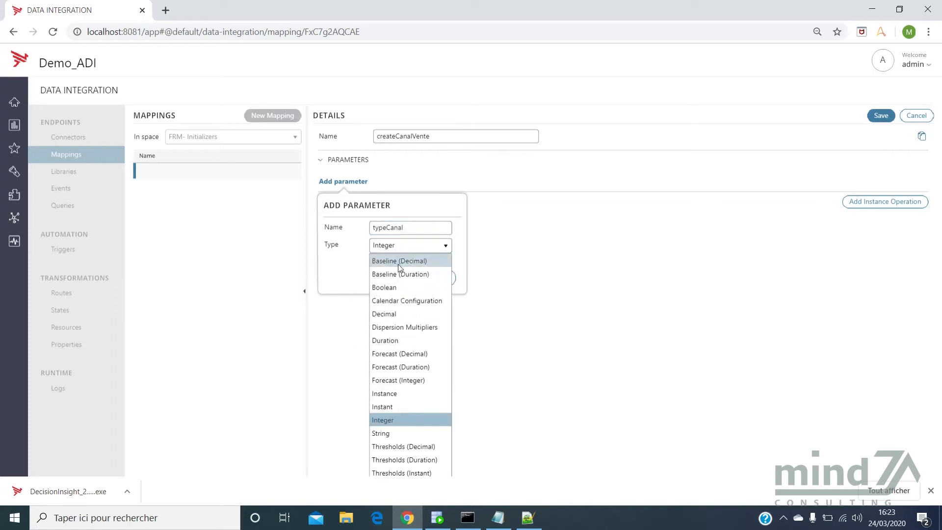
click(395, 433)
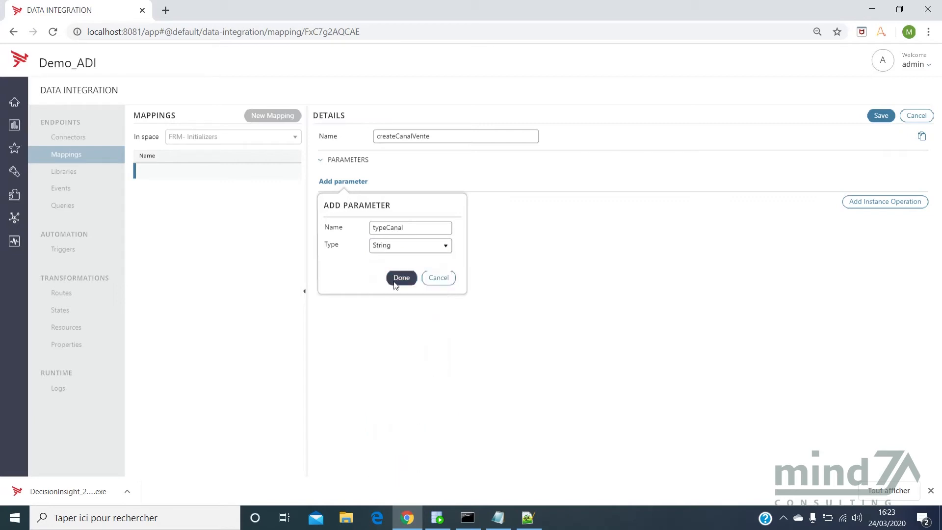
click(395, 279)
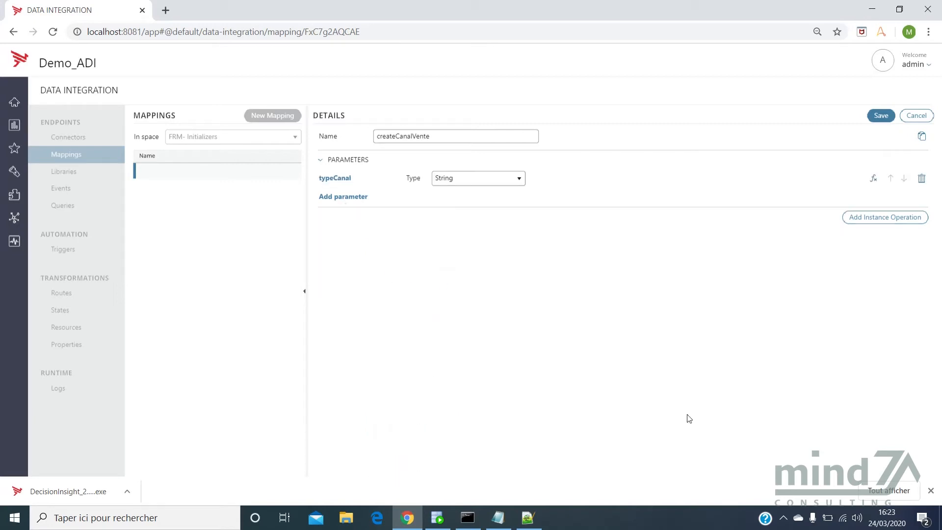
Add an instance operation on the Type de canal entity to the mapping.
click(879, 217)
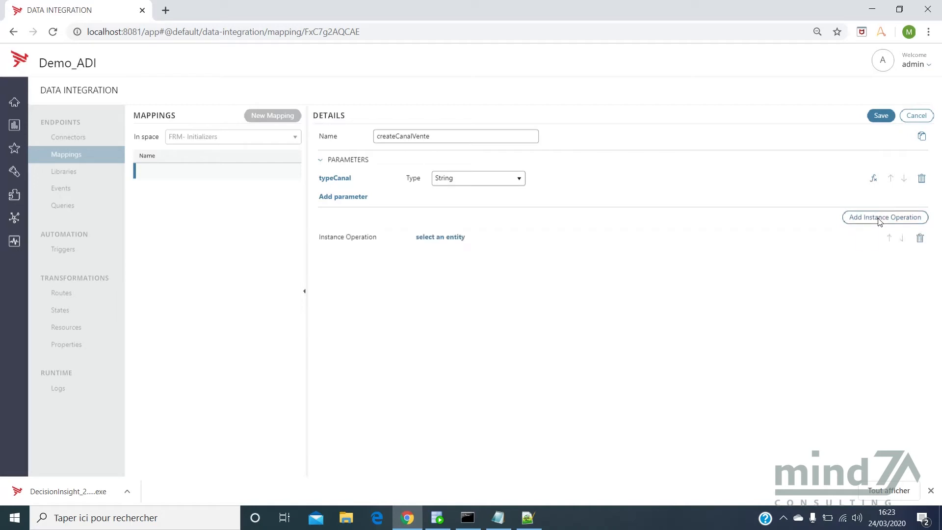
click(448, 240)
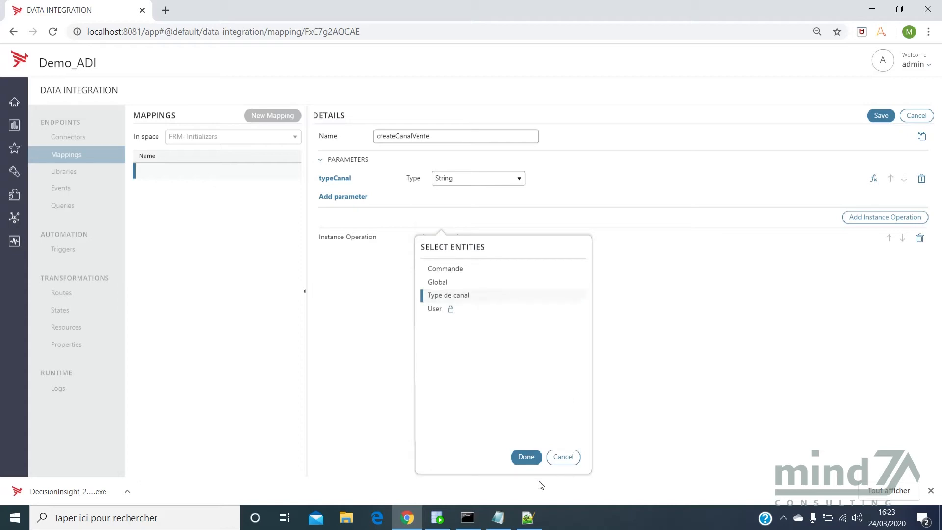
click(526, 458)
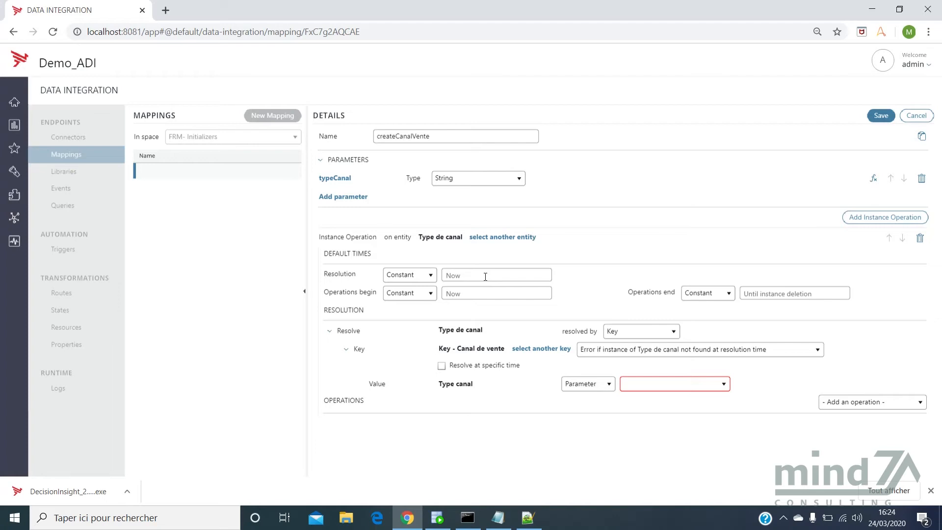
Set the instance operation's default Resolution and Operations begin times to the constant {{APP_START}}.
click(485, 277)
text(PP_START)
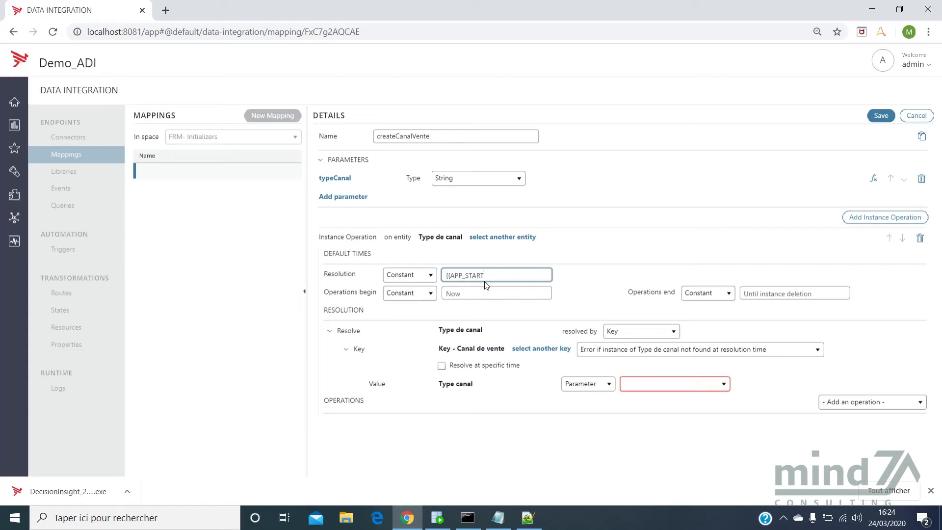
text(})
triple_click(521, 276)
key(ctrl+c)
click(486, 296)
key(ctrl+v)
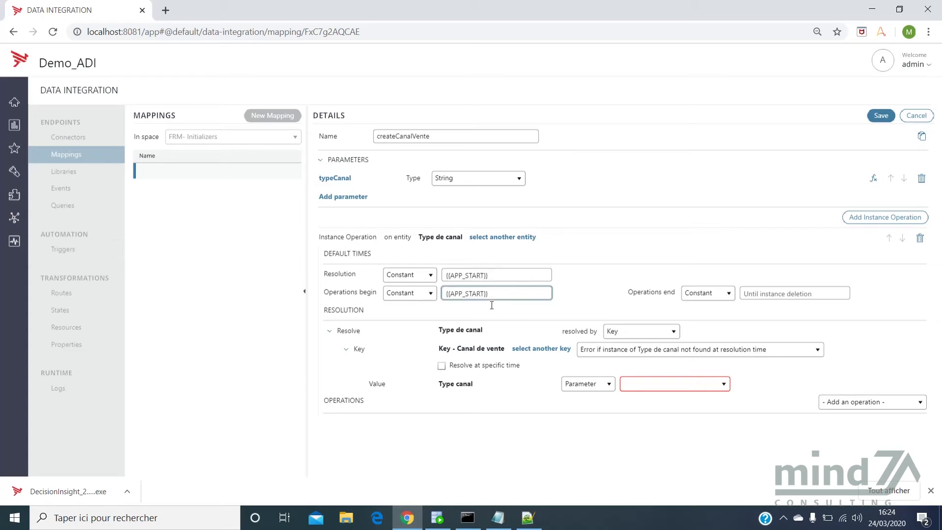
Have the key resolution create a Type de canal instance if not found, map the Type canal value to parameter typeCanal, and save the mapping.
click(623, 353)
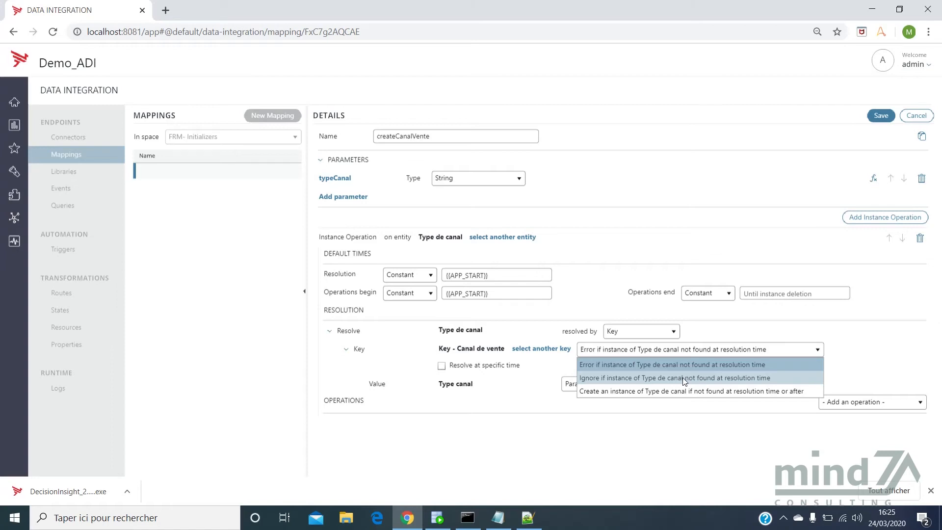
click(720, 391)
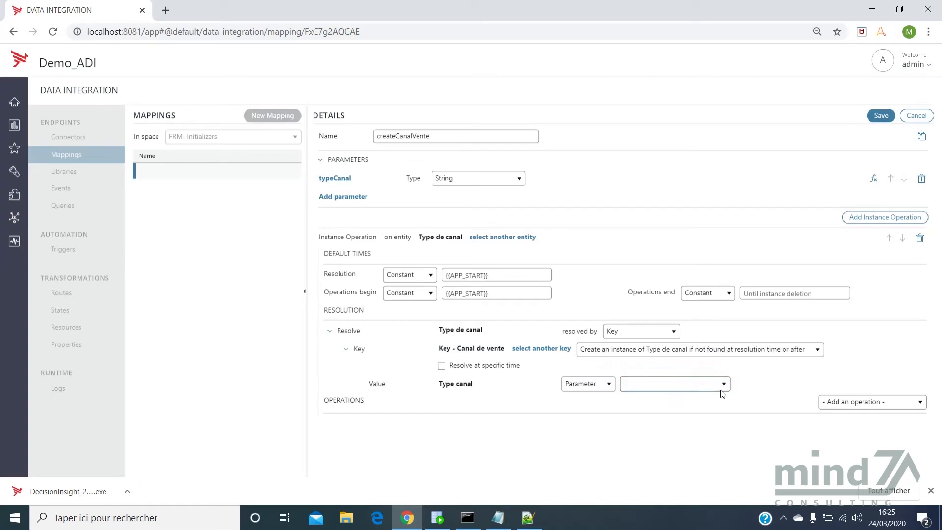
click(663, 387)
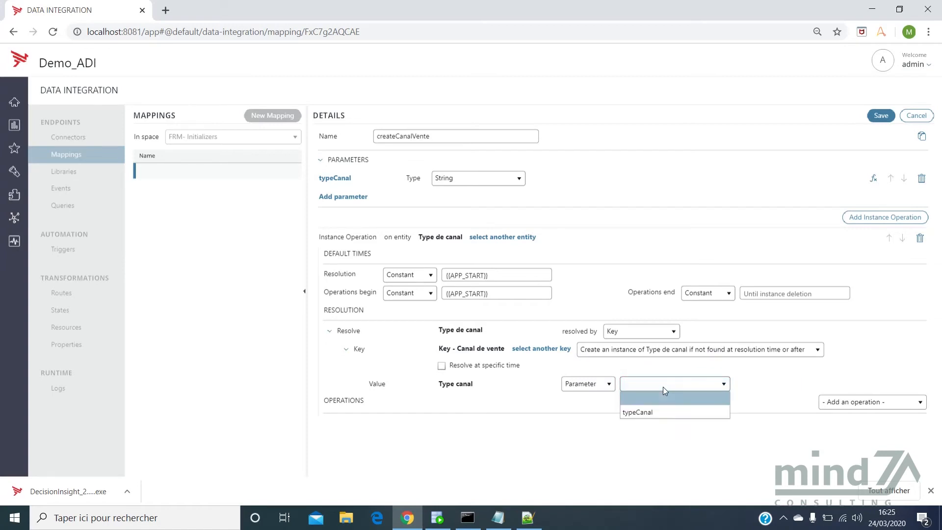
click(668, 414)
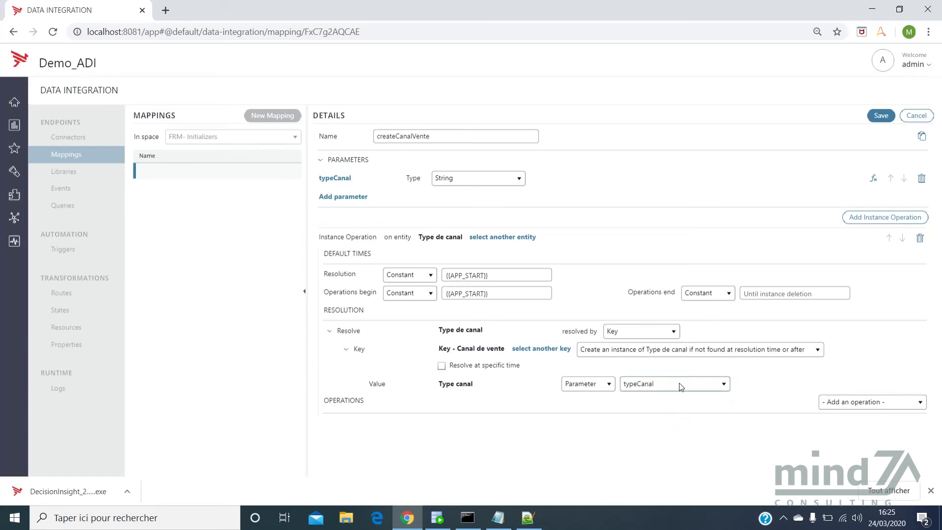
click(881, 116)
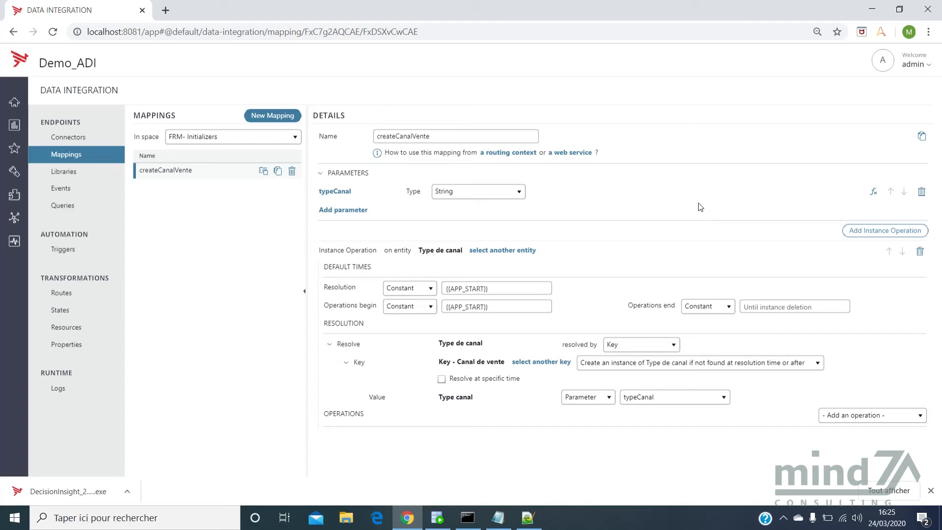
Open the space's routes, then switch to Notepad++ and examine the route XML's source resource, split, typeCanal entry and absorption target.
click(110, 289)
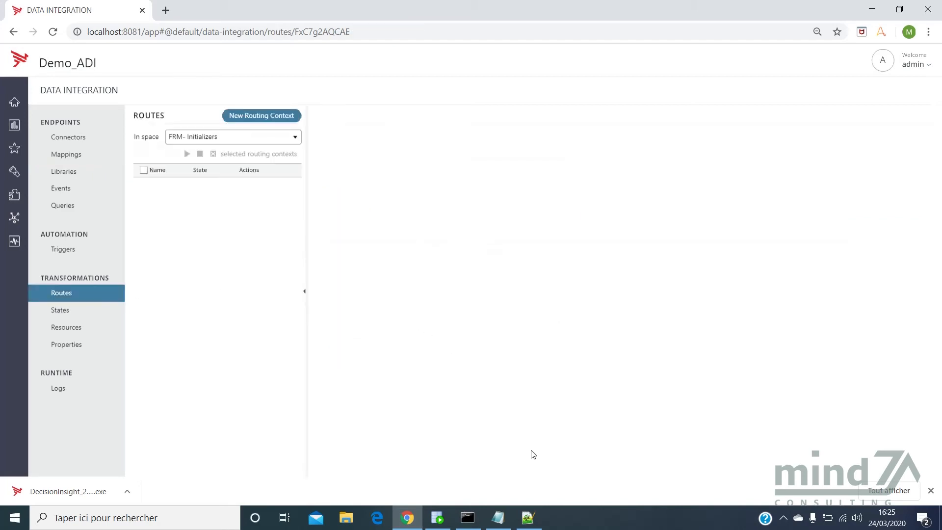
click(527, 518)
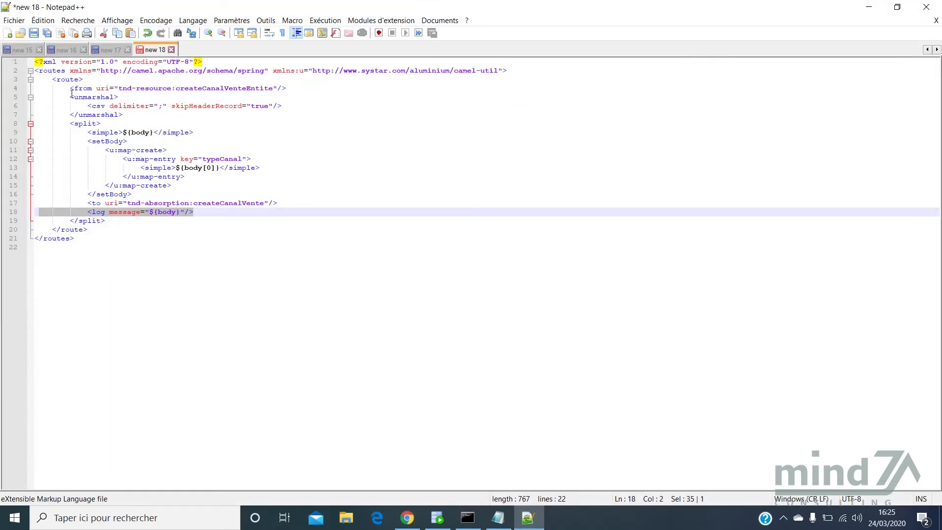
drag(69, 97, 117, 80)
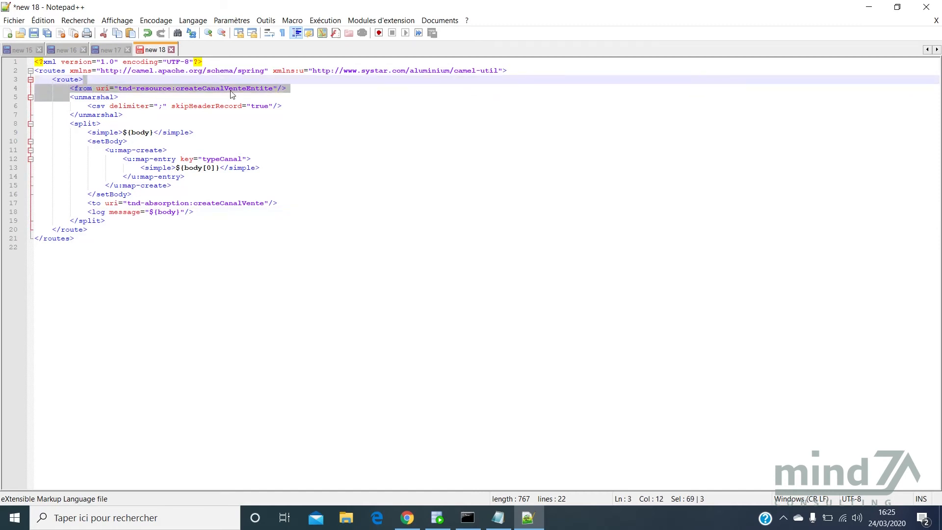
click(249, 89)
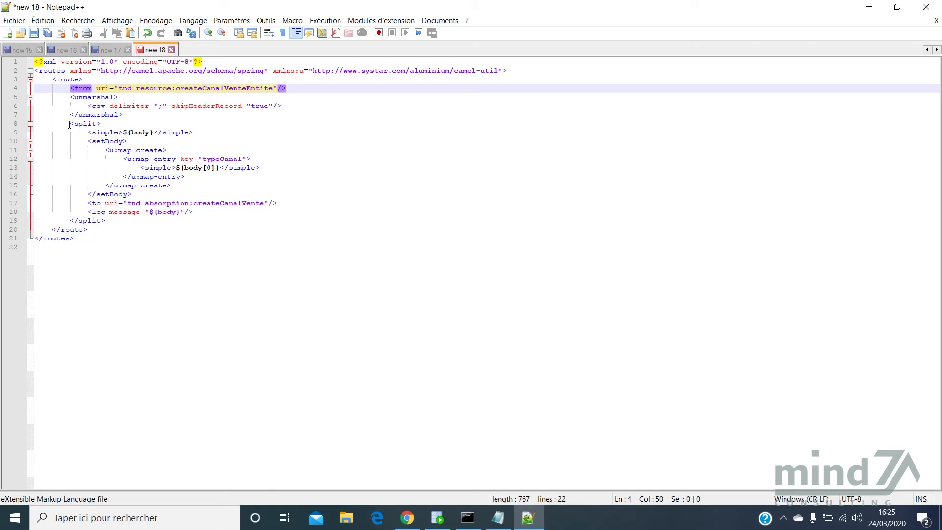
drag(70, 124, 142, 143)
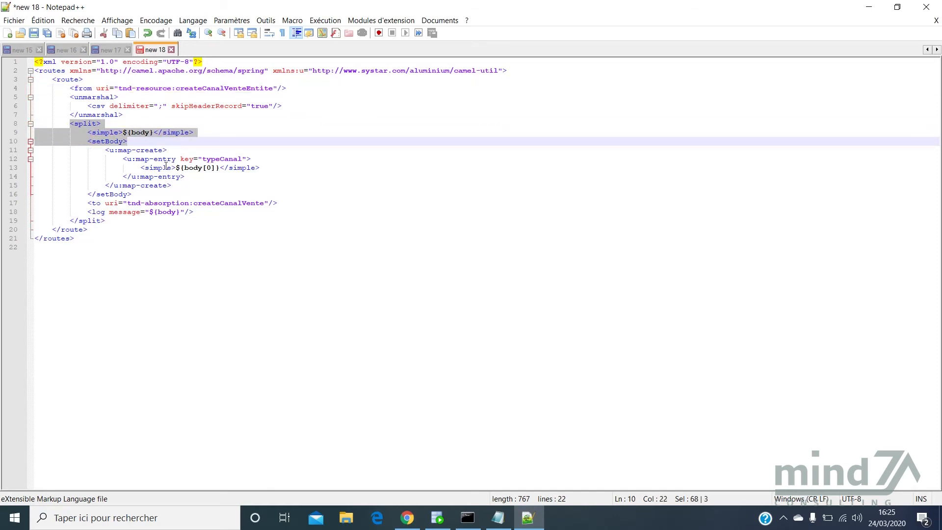
double_click(216, 160)
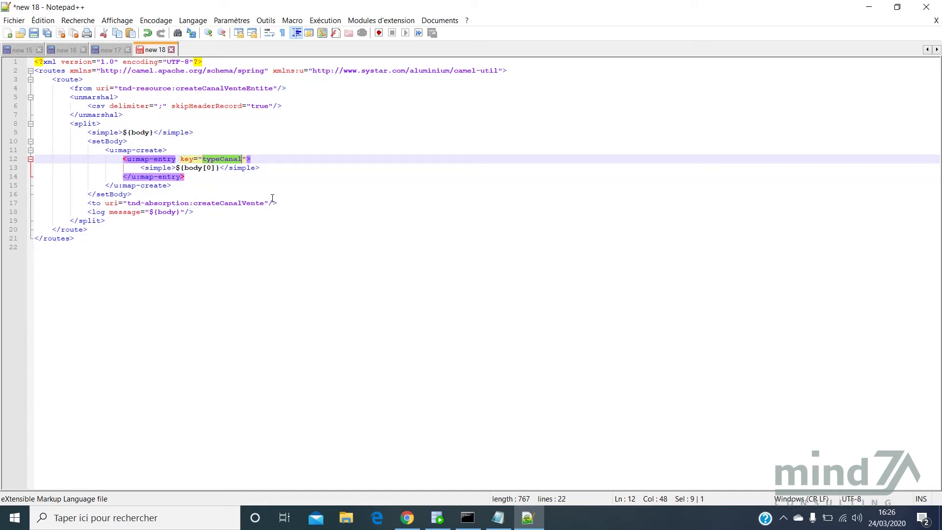
click(242, 203)
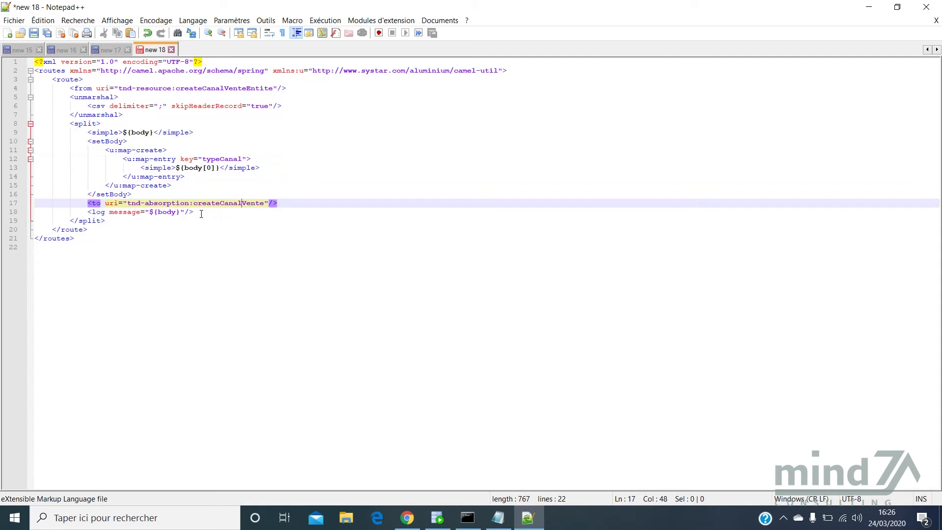
Copy the entire route XML from the new 18 document.
click(186, 244)
key(ctrl+a)
key(ctrl+c)
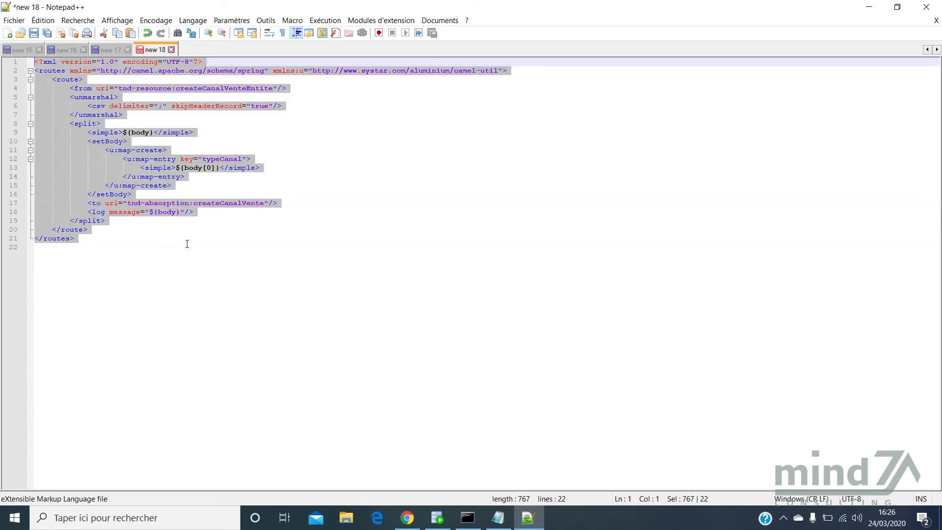
Back in Decision Insight, create a routing context named initCanalVente in FRM- Initializers with the copied XML as its content, and save it.
click(407, 518)
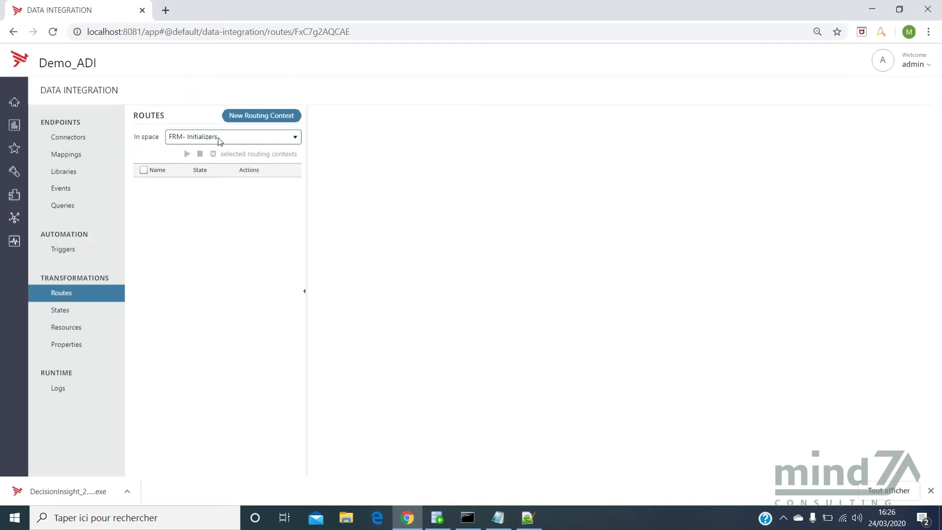
click(260, 117)
click(361, 139)
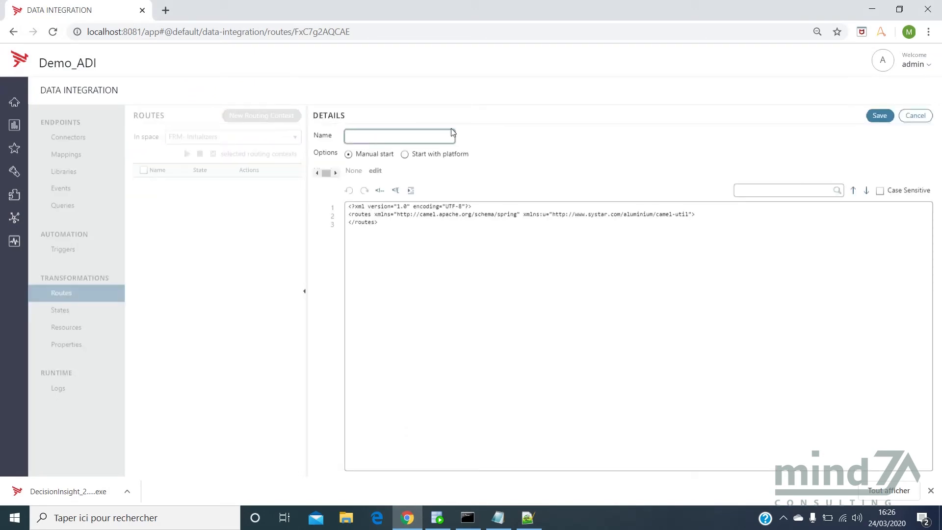
text(initCanalVente)
click(480, 234)
key(ctrl+a)
key(ctrl+v)
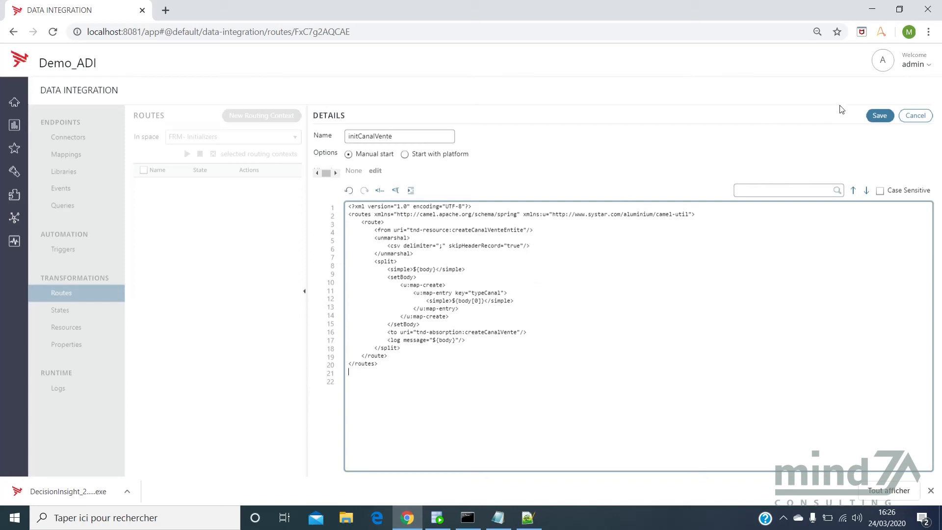
click(872, 116)
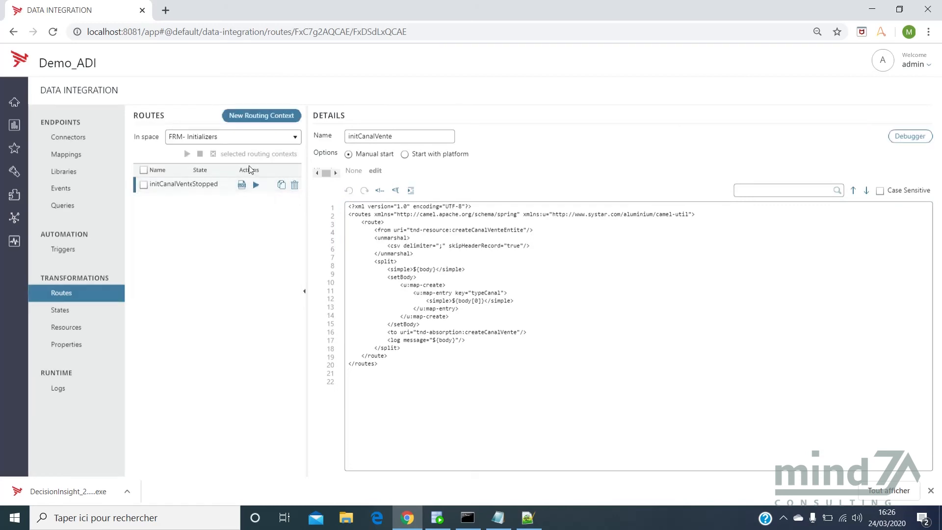
Start the initCanalVente routing context and open its logs with the Info level included.
click(256, 185)
click(241, 184)
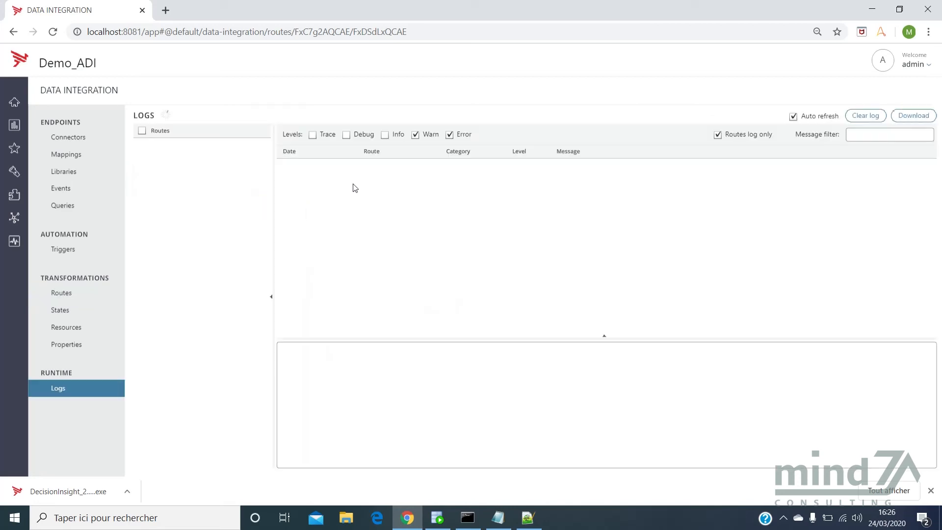
click(384, 135)
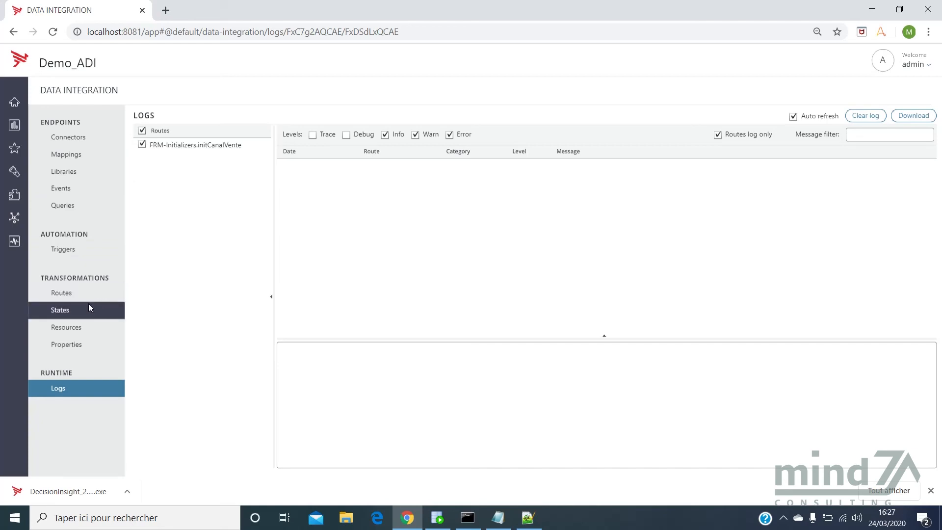
Copy the resource name CreateCanalVenteEntite from the resource's details and paste it over the resource name in the Notepad++ XML's from URI.
click(74, 325)
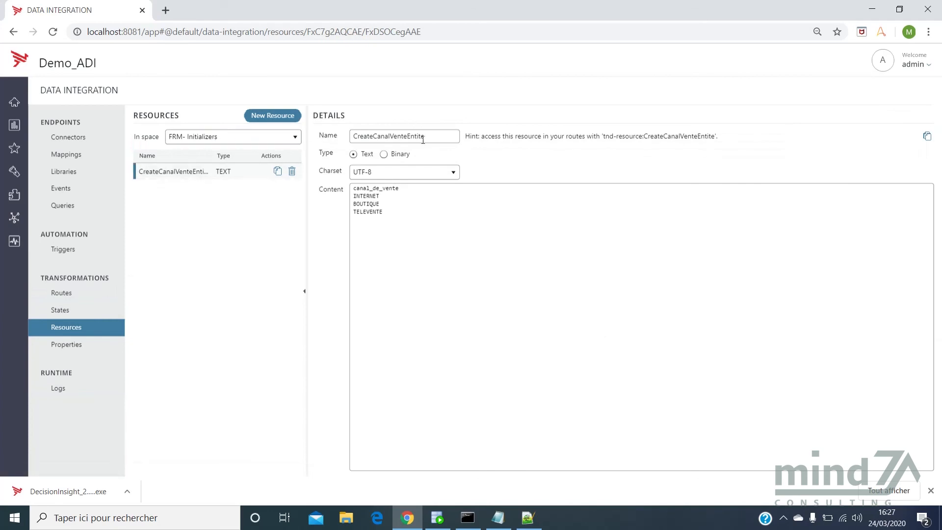
drag(428, 140, 327, 142)
key(ctrl+c)
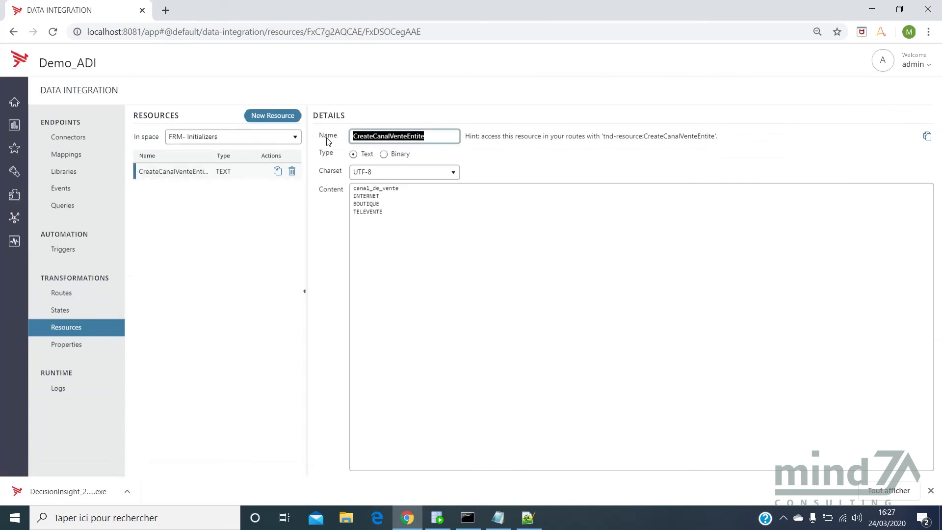
key(alt+Tab)
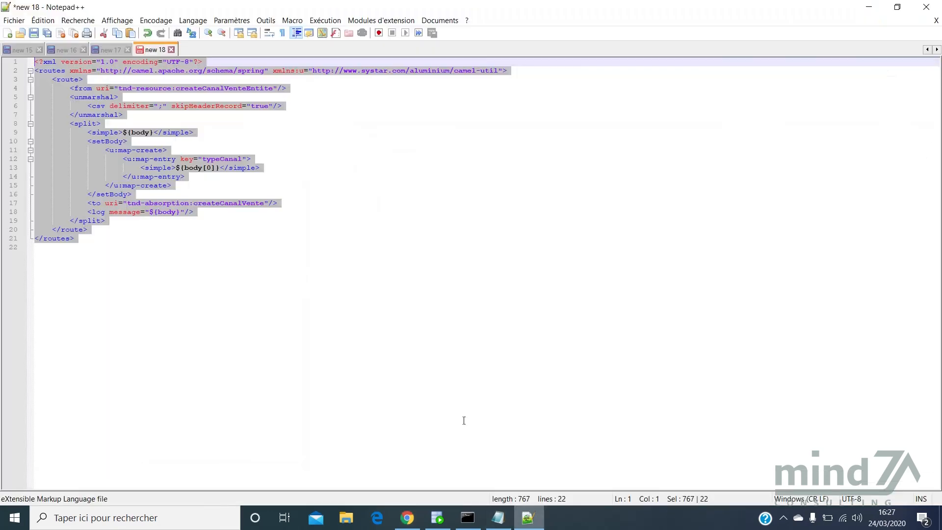
click(238, 88)
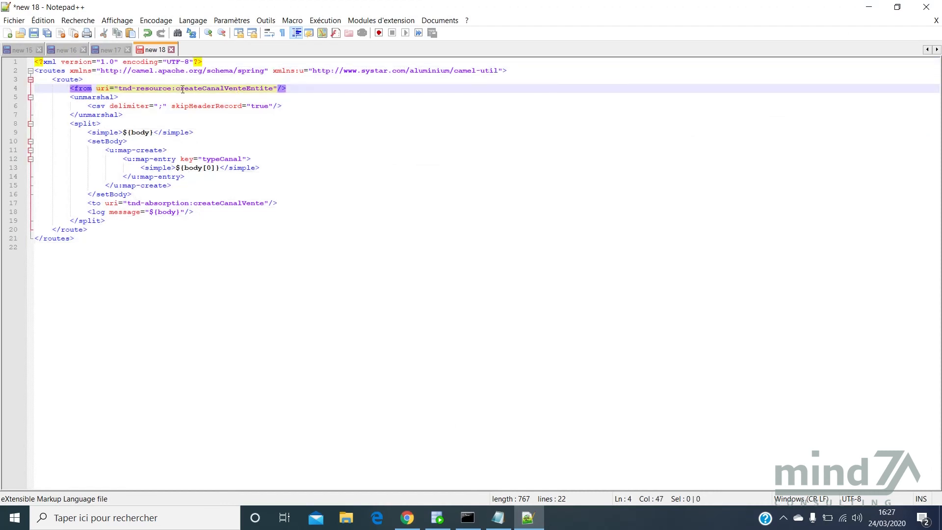
drag(177, 89, 273, 89)
key(ctrl+v)
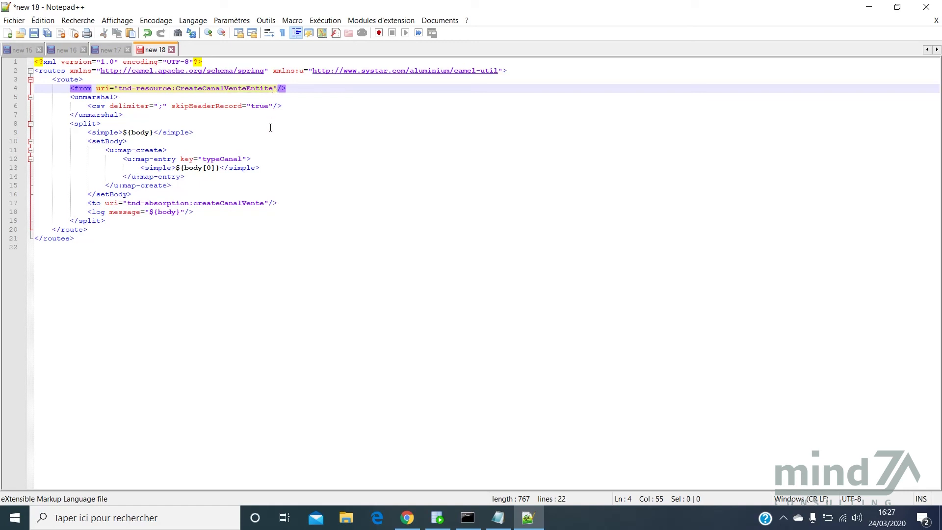
click(228, 239)
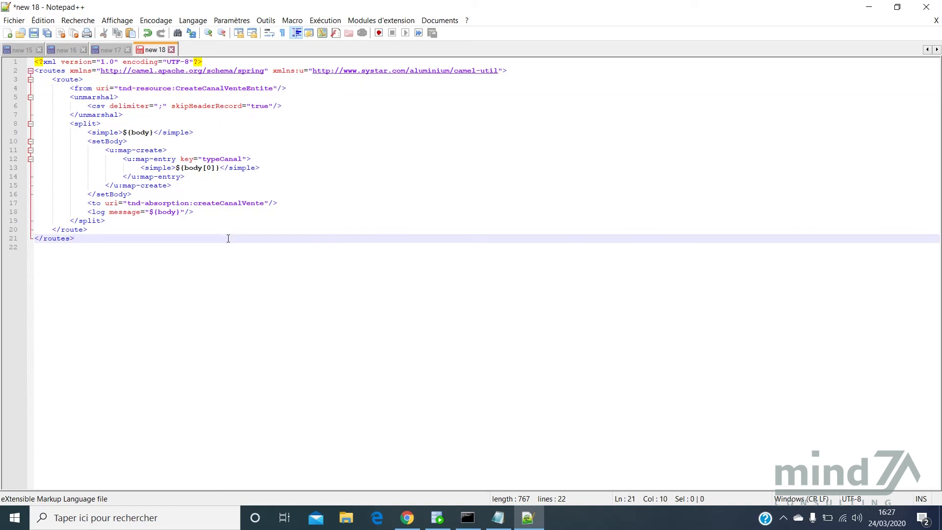
Replace the initCanalVente routing context's content in Decision Insight with the full corrected XML from Notepad++ and save it.
key(ctrl+a)
key(ctrl+c)
click(400, 521)
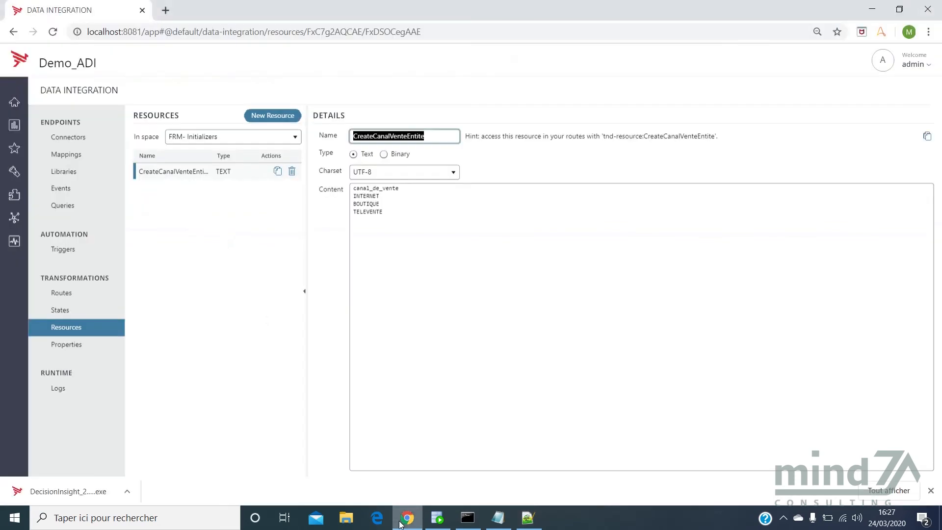
click(91, 298)
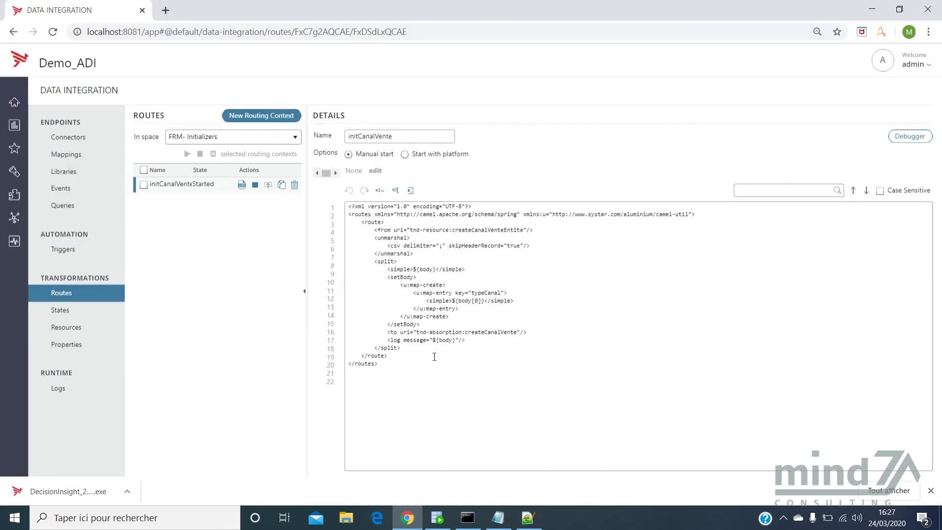
drag(420, 377, 321, 204)
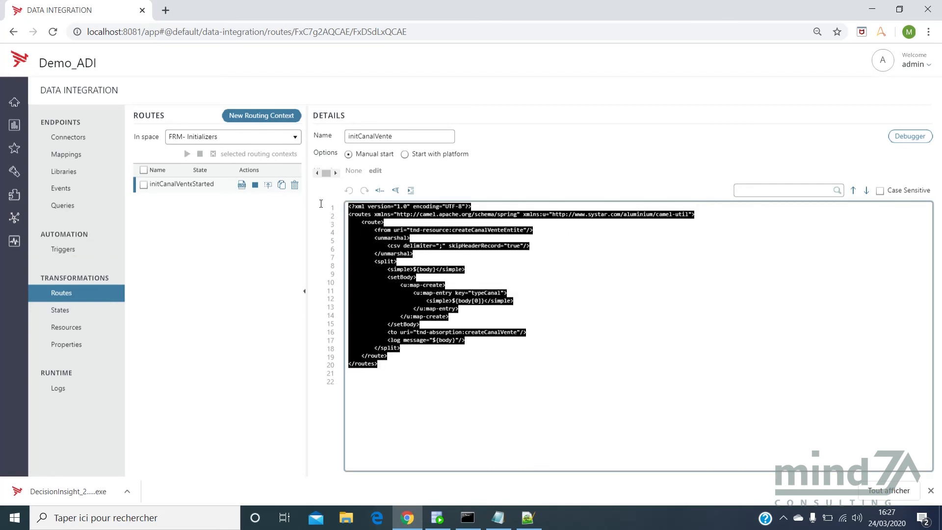
key(ctrl+v)
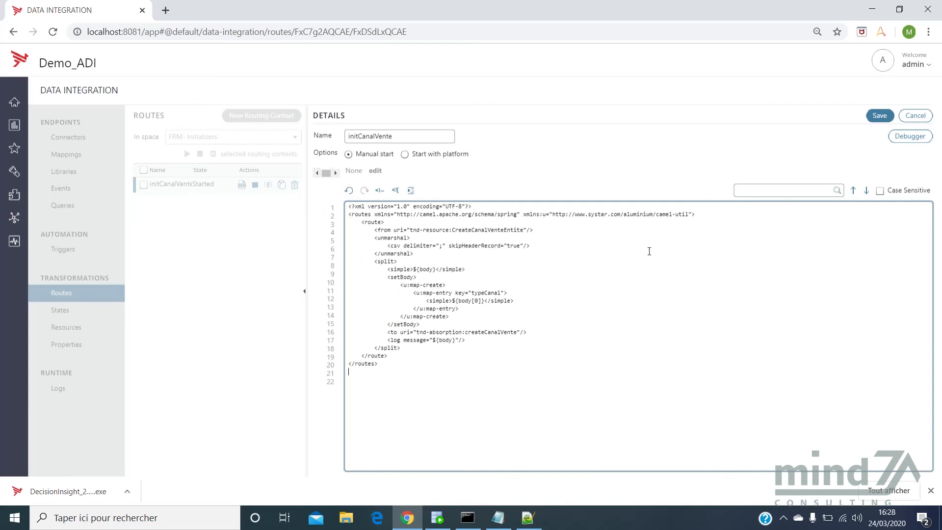
click(879, 116)
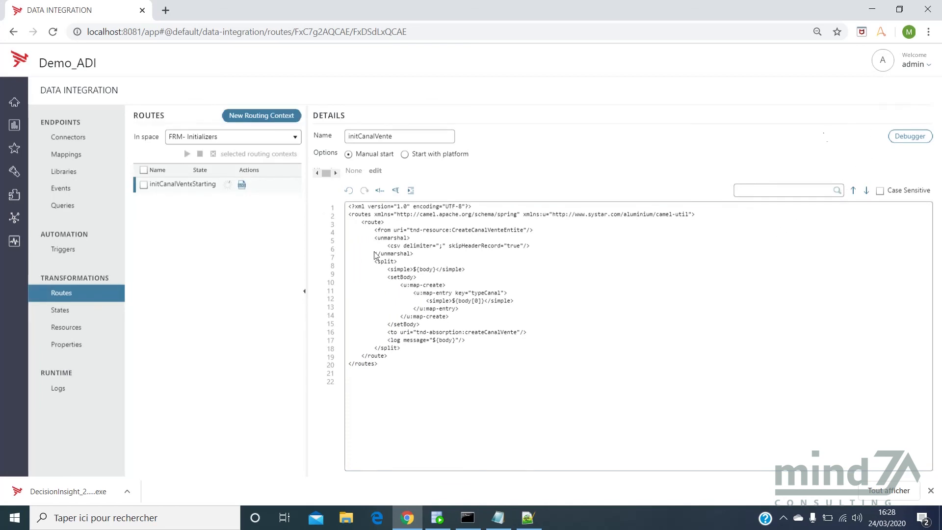
Open the initCanalVente logs and check the typeCanal messages written by the route.
click(241, 184)
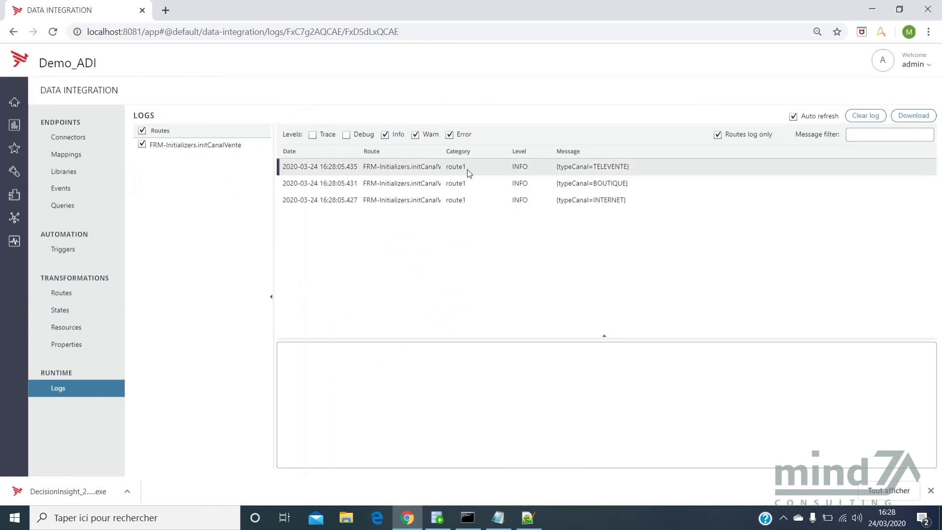
click(623, 174)
click(624, 201)
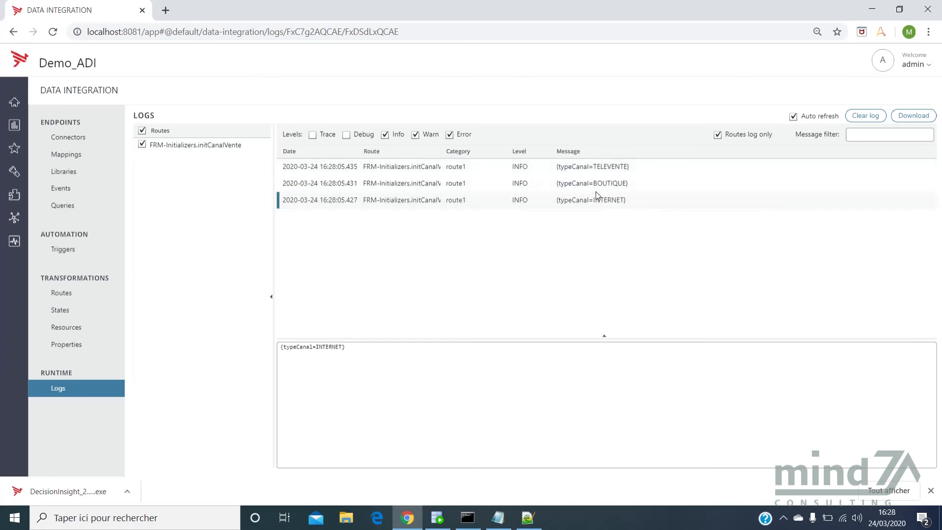
Explore the instances of the Type de canal entity, displaying the Type canal attribute.
click(17, 172)
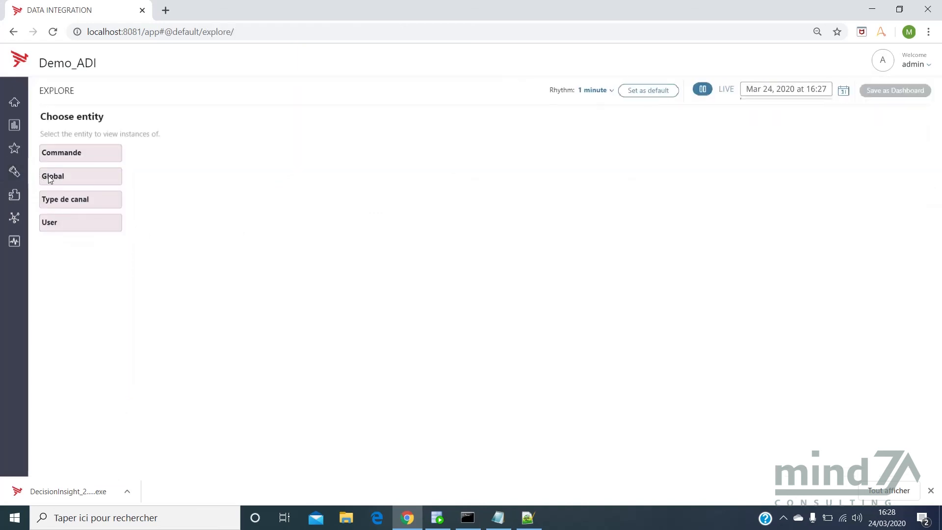
click(81, 208)
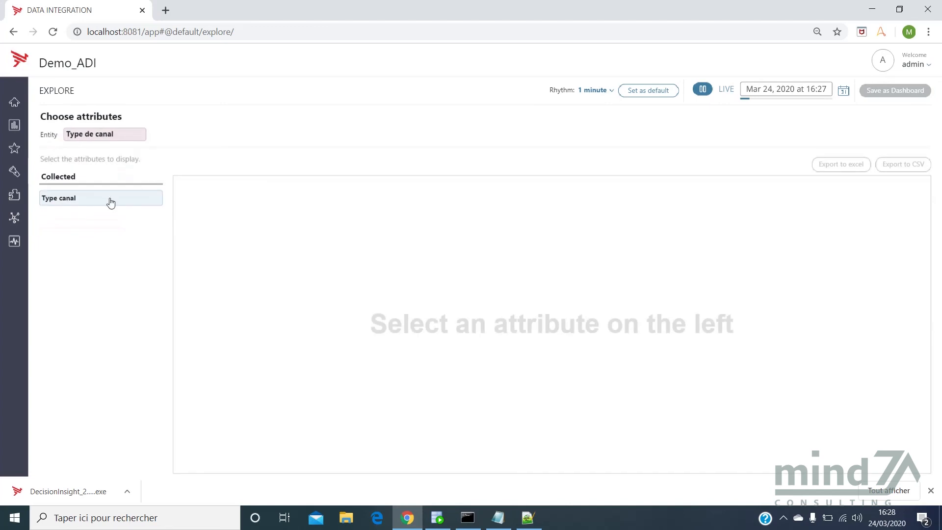
click(110, 201)
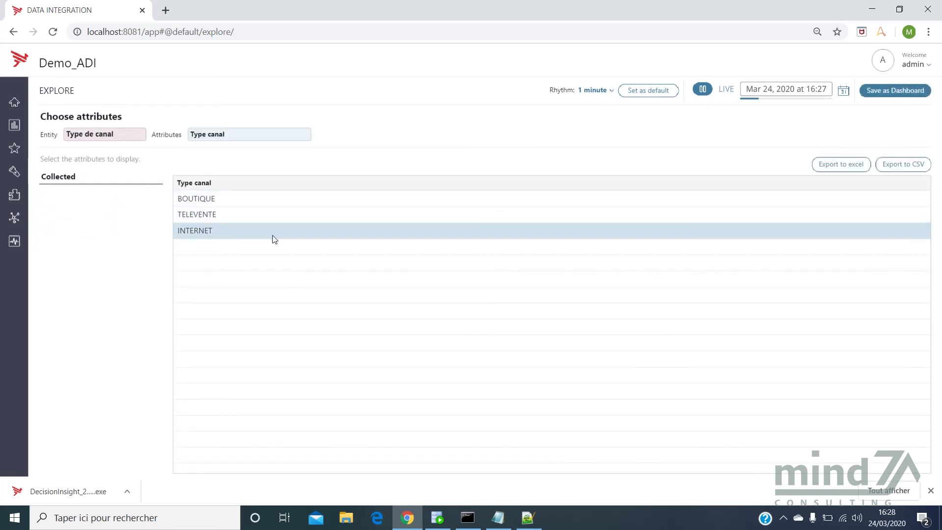
mouse_move(274, 238)
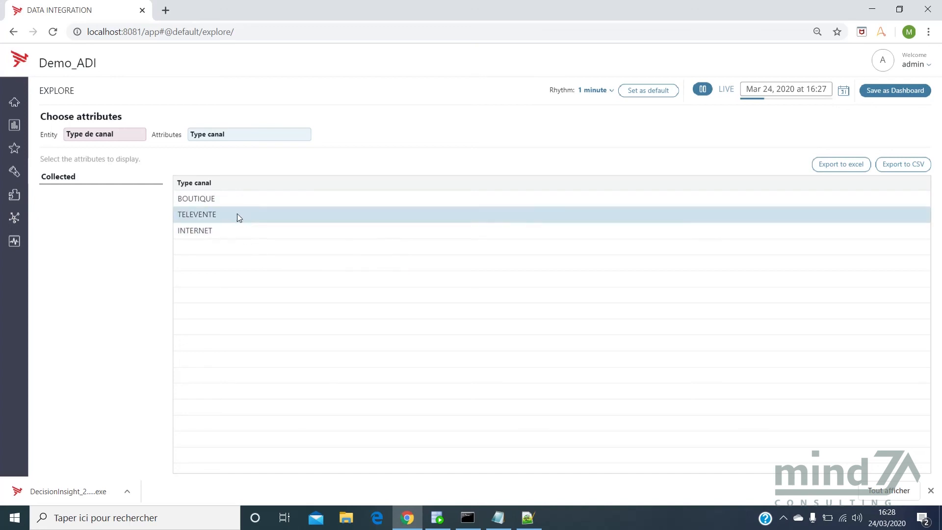